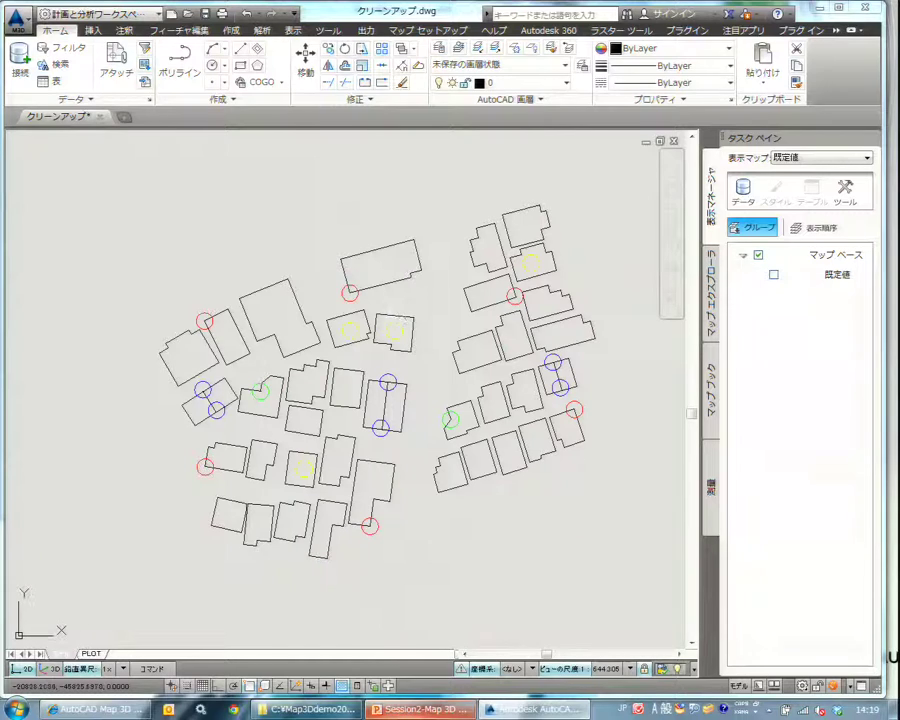
Examine the building outline corners marked by a red circle and a green circle for line gaps and overshoots.
{"action": "mouse_move", "coordinate": [390, 322]}
{"action": "scroll", "coordinate": [350, 292], "scroll_direction": "up", "scroll_amount": 12}
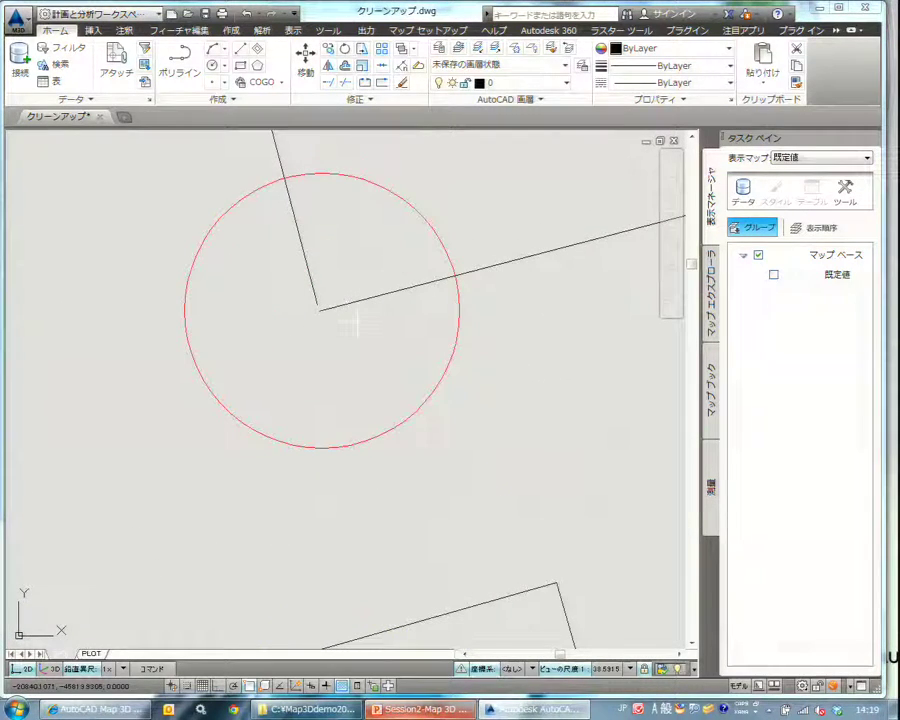
{"action": "scroll", "coordinate": [360, 318], "scroll_direction": "down", "scroll_amount": 10}
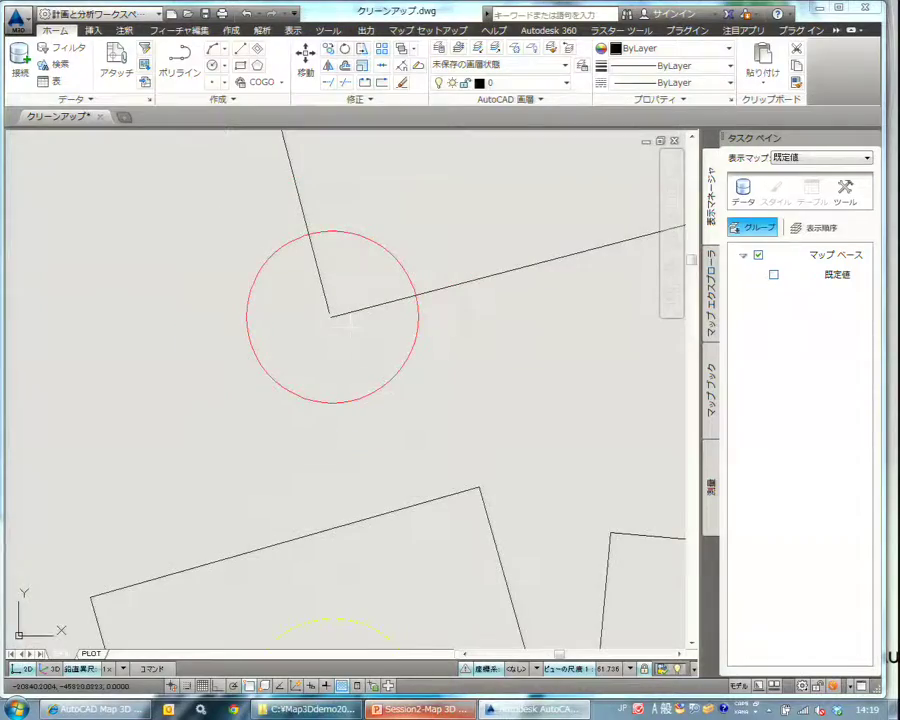
{"action": "middle_click_drag", "start_coordinate": [360, 318], "coordinate": [290, 272]}
{"action": "mouse_move", "coordinate": [440, 473]}
{"action": "middle_mouse_down"}
{"action": "mouse_move", "coordinate": [379, 401]}
{"action": "mouse_move", "coordinate": [432, 415]}
{"action": "middle_mouse_up"}
{"action": "scroll", "coordinate": [434, 418], "scroll_direction": "up", "scroll_amount": 8}
{"action": "scroll", "coordinate": [437, 423], "scroll_direction": "up", "scroll_amount": 5}
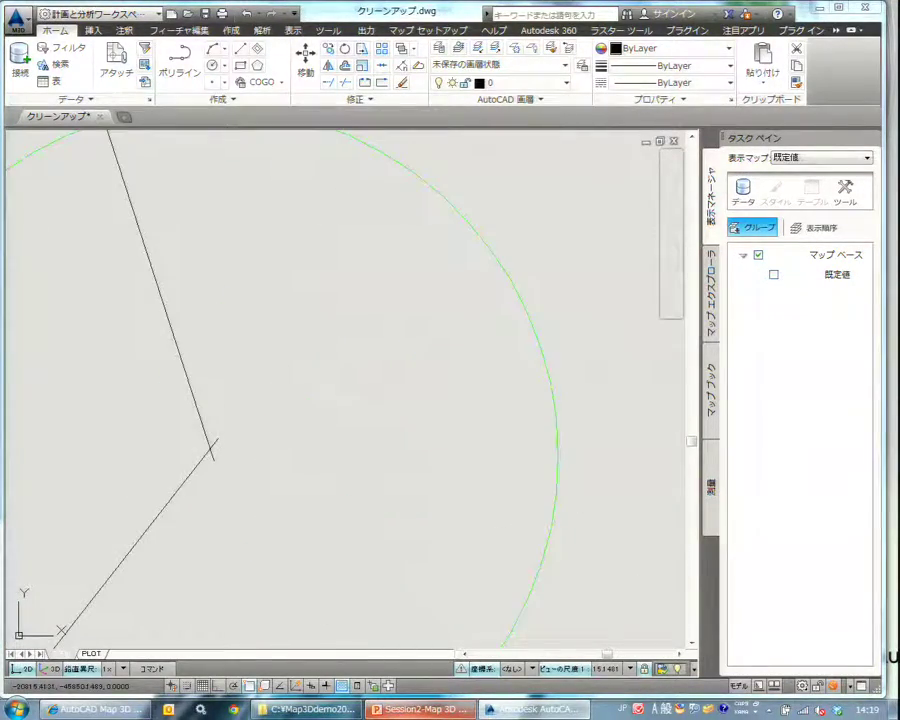
{"action": "middle_click_drag", "start_coordinate": [322, 401], "coordinate": [482, 393]}
{"action": "scroll", "coordinate": [411, 396], "scroll_direction": "down", "scroll_amount": 5}
{"action": "scroll", "coordinate": [408, 396], "scroll_direction": "down", "scroll_amount": 6}
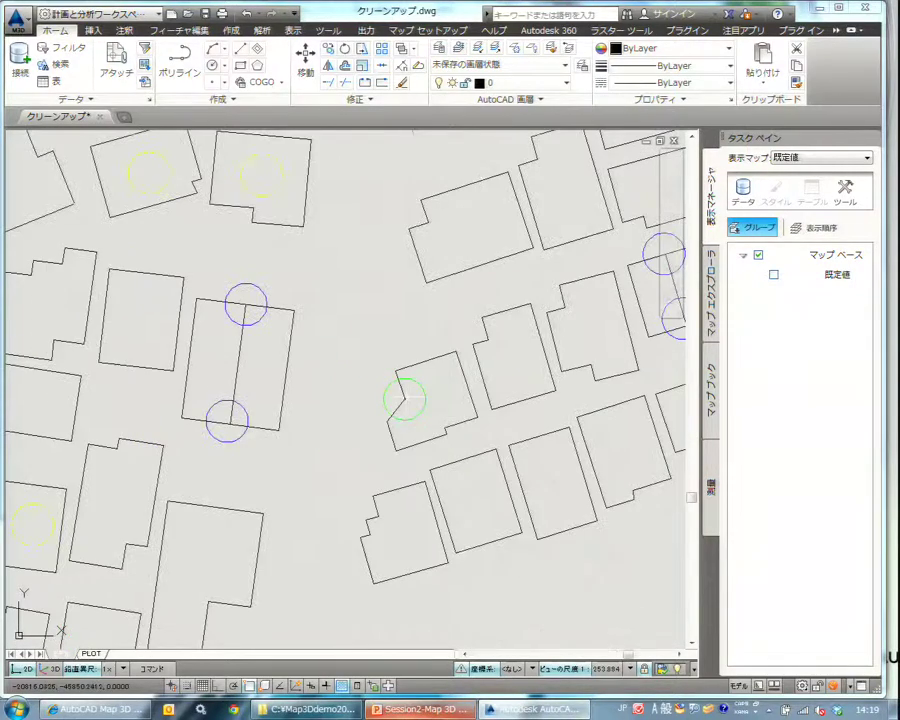
Inspect the blue-circled junction where the dividing line meets the building outline, checking which segments belong to the outline.
{"action": "mouse_move", "coordinate": [300, 384]}
{"action": "middle_mouse_down"}
{"action": "mouse_move", "coordinate": [365, 434]}
{"action": "mouse_move", "coordinate": [451, 456]}
{"action": "middle_mouse_up"}
{"action": "scroll", "coordinate": [437, 384], "scroll_direction": "up", "scroll_amount": 8}
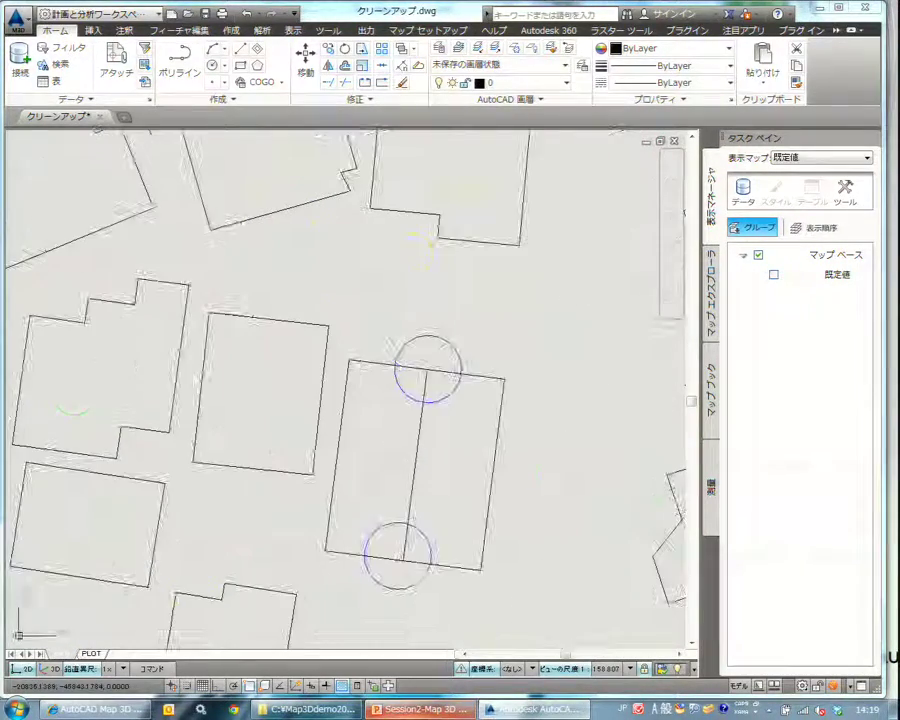
{"action": "middle_click_drag", "start_coordinate": [437, 383], "coordinate": [366, 334]}
{"action": "left_click", "coordinate": [483, 307]}
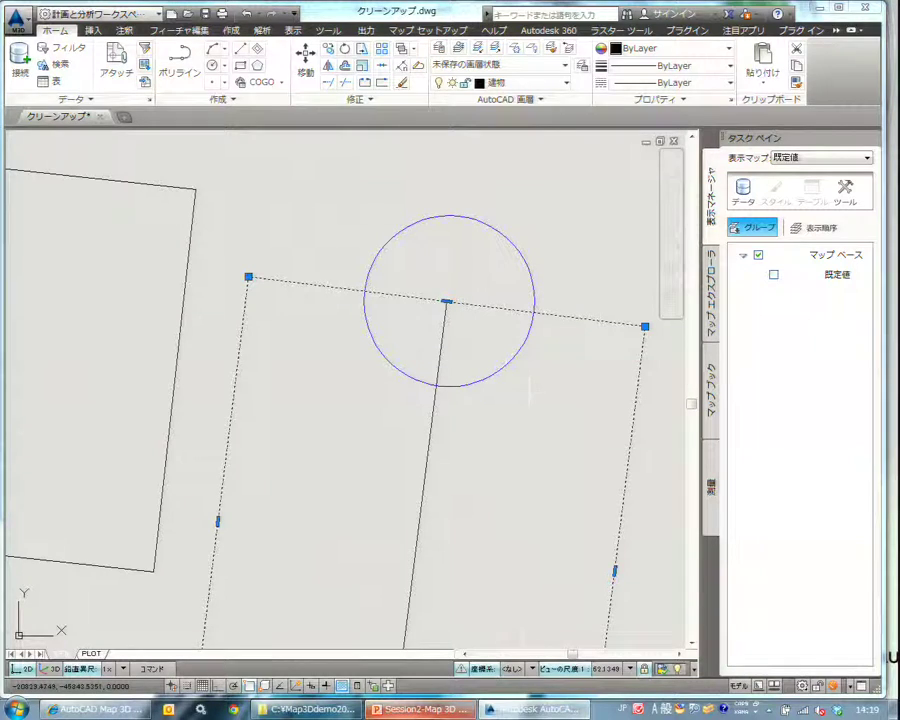
{"action": "key", "text": "Escape"}
{"action": "scroll", "coordinate": [527, 383], "scroll_direction": "down", "scroll_amount": 6}
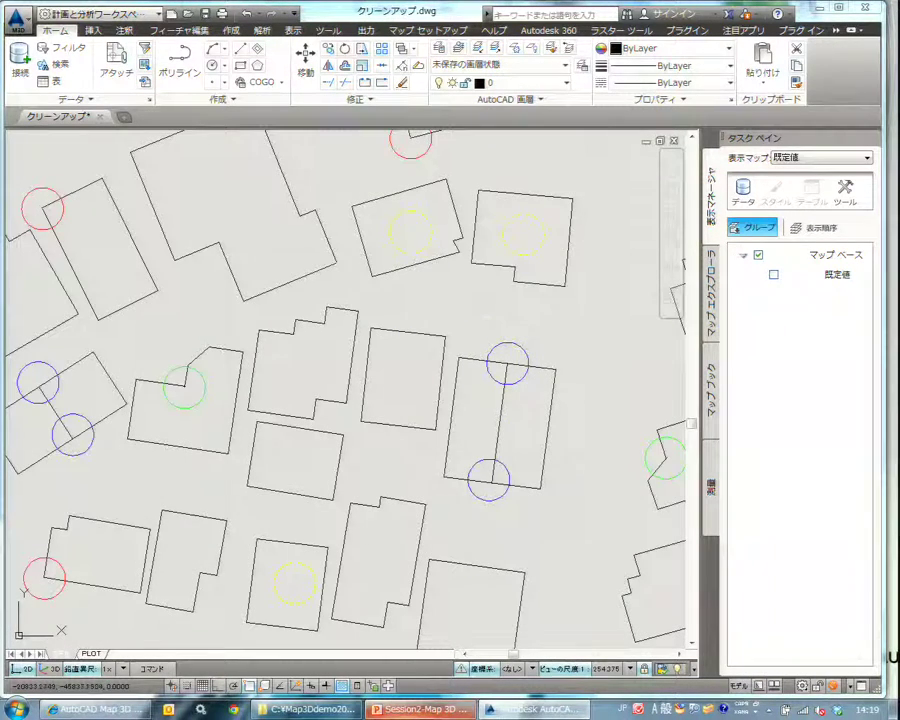
Shift the notched building outline around the yellow circle aside to check for a duplicate, and undo the move.
{"action": "scroll", "coordinate": [527, 290], "scroll_direction": "up", "scroll_amount": 4}
{"action": "middle_click_drag", "start_coordinate": [527, 290], "coordinate": [459, 408]}
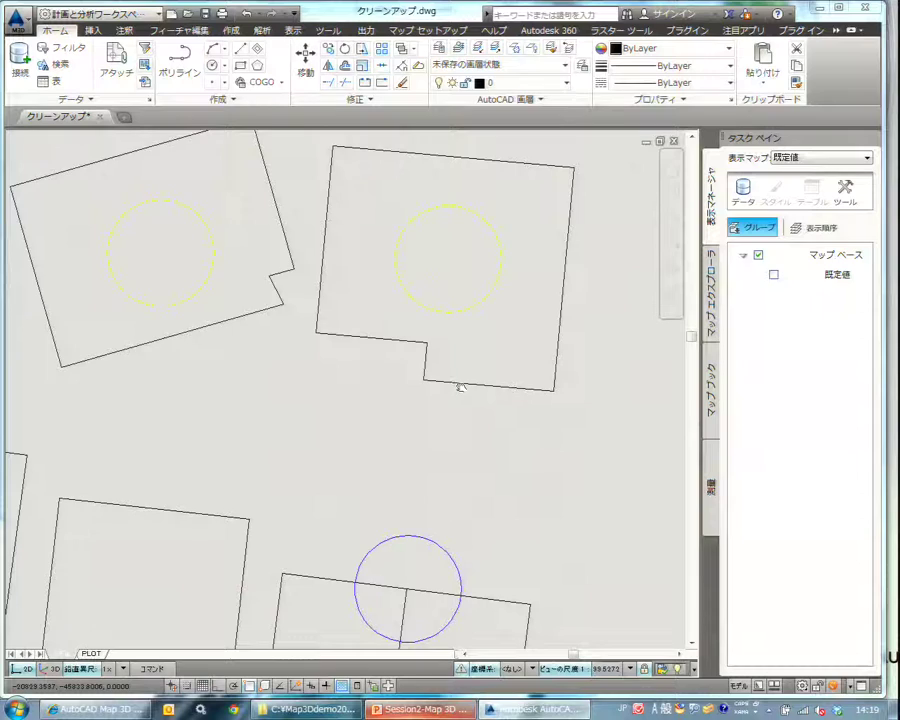
{"action": "left_click", "coordinate": [478, 420]}
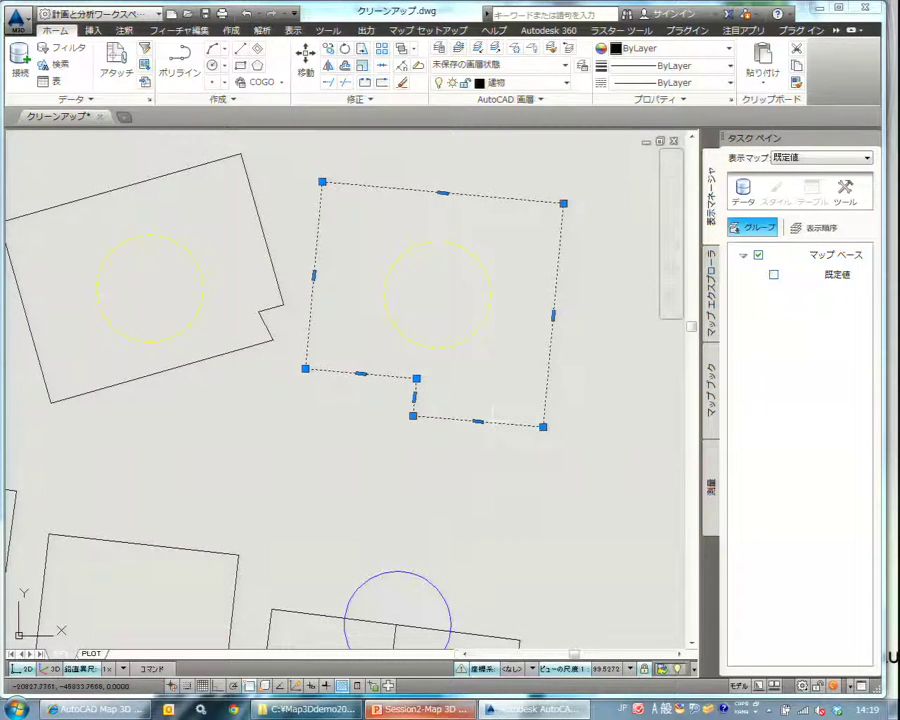
{"action": "left_click_drag", "start_coordinate": [496, 425], "coordinate": [509, 477], "text": "ctrl"}
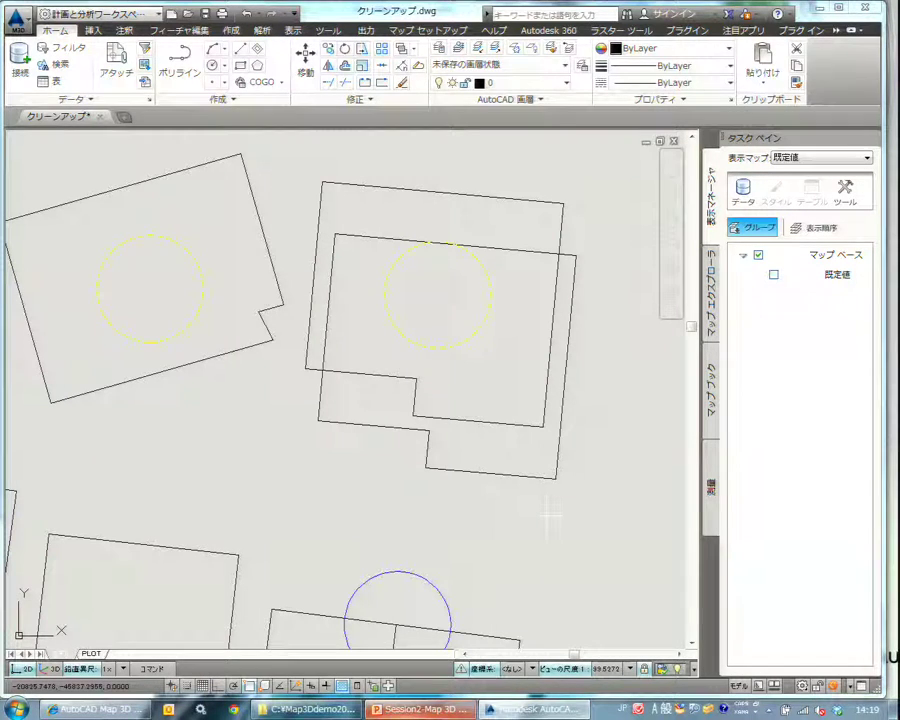
{"action": "key", "text": "ctrl+z"}
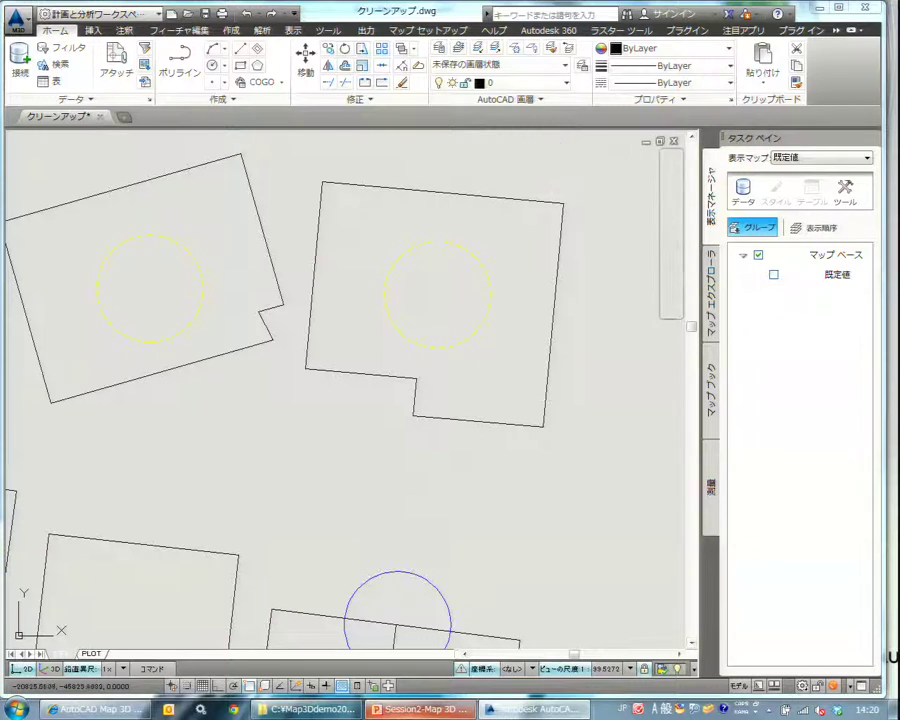
{"action": "left_click", "coordinate": [328, 30]}
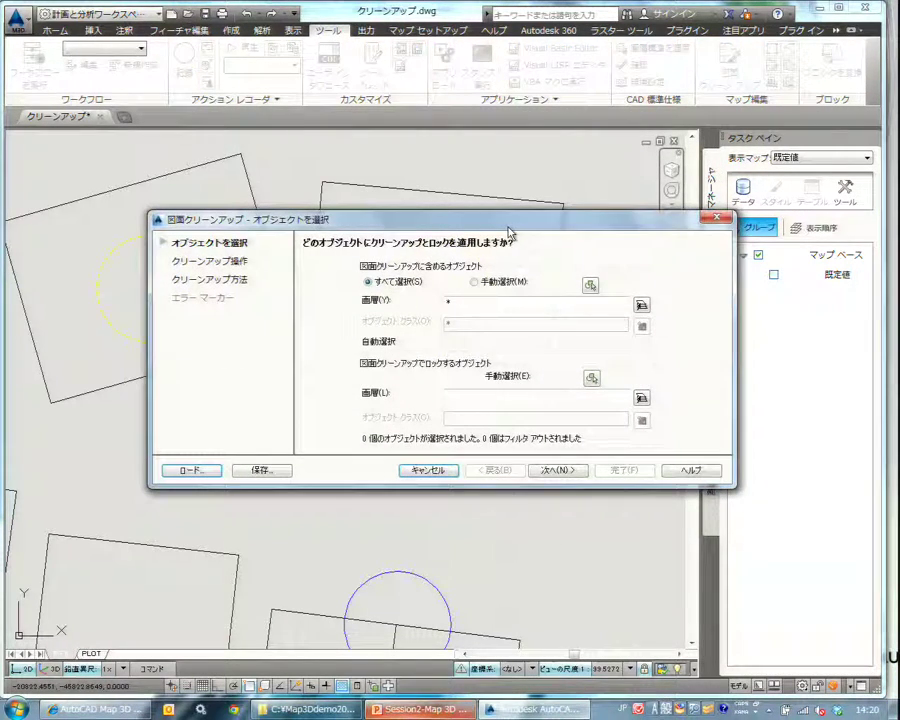
{"action": "left_click_drag", "start_coordinate": [509, 232], "coordinate": [439, 186]}
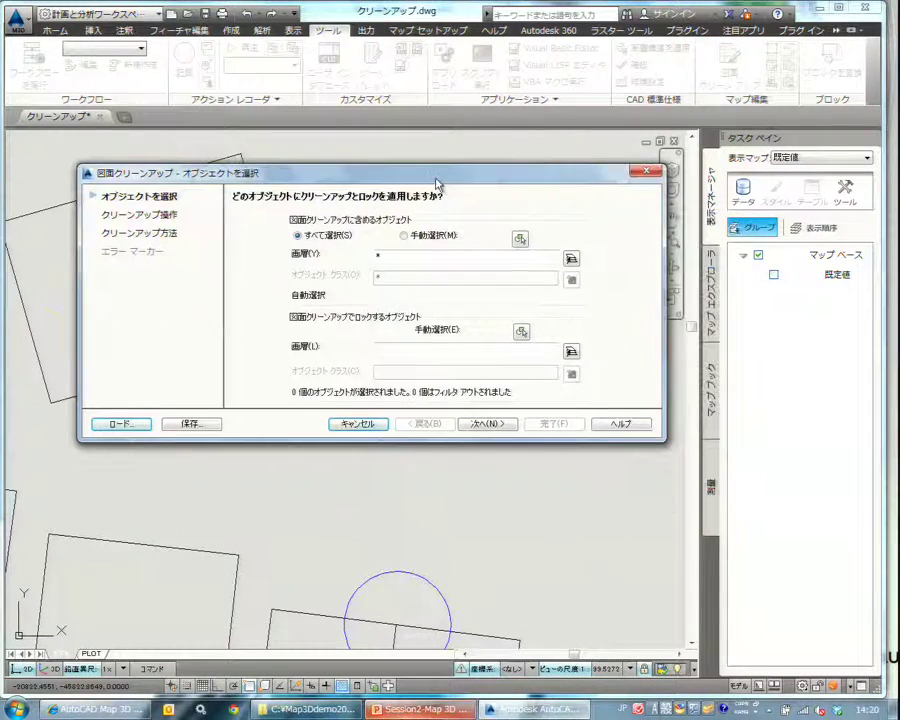
{"action": "left_click", "coordinate": [571, 259]}
{"action": "left_click", "coordinate": [426, 282]}
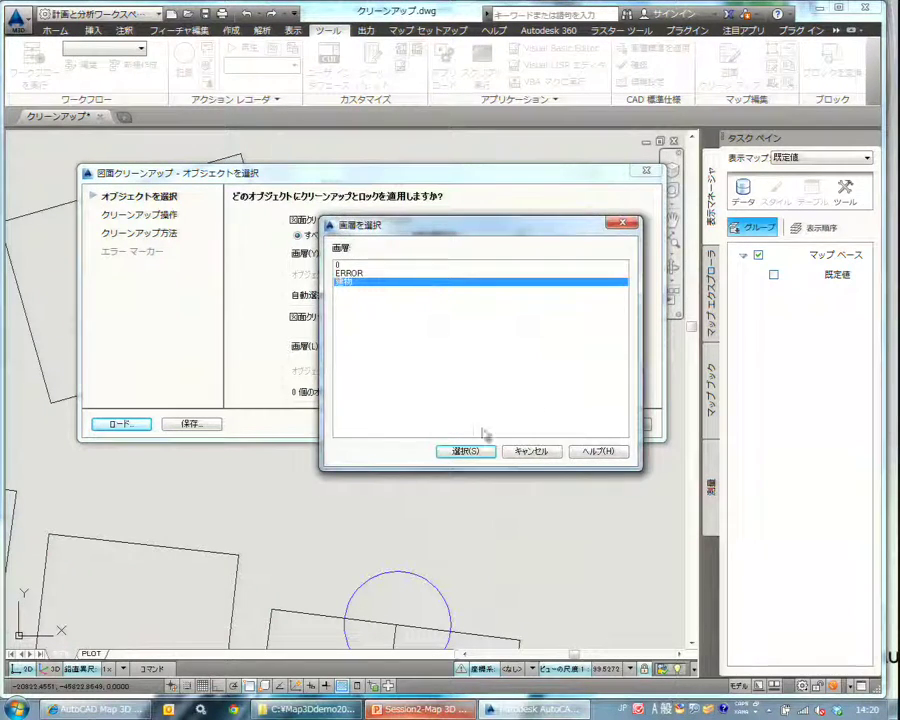
{"action": "left_click", "coordinate": [461, 451]}
{"action": "left_click", "coordinate": [492, 424]}
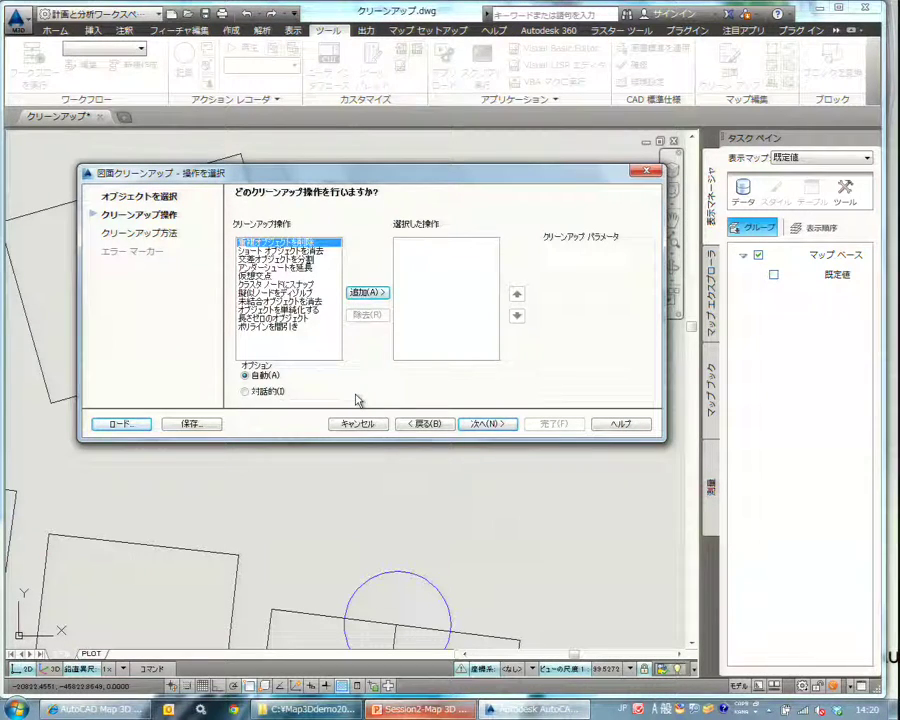
{"action": "left_click_drag", "start_coordinate": [446, 179], "coordinate": [514, 261]}
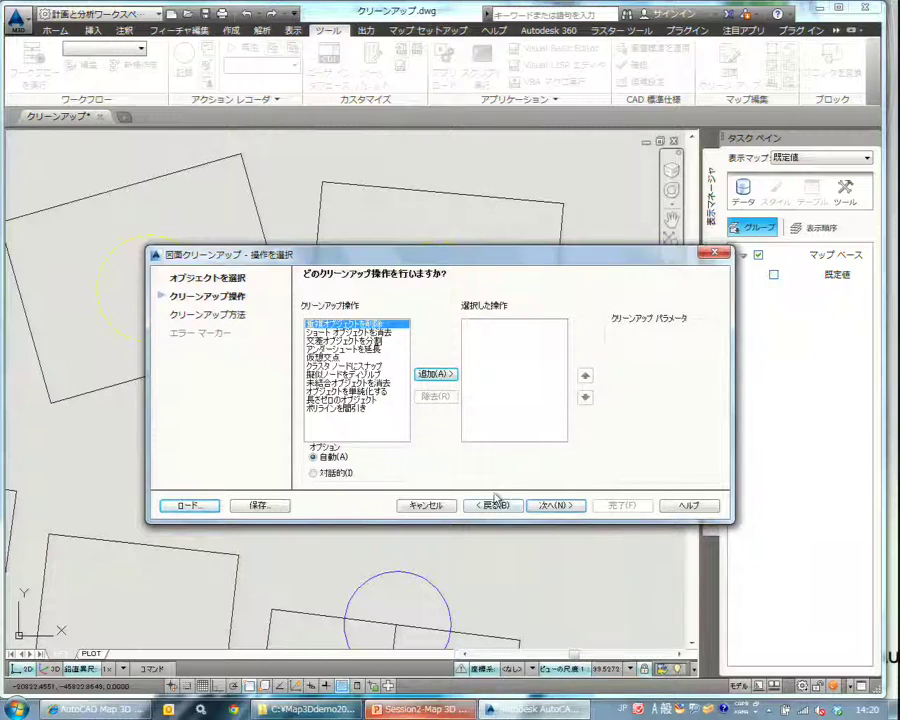
{"action": "left_click", "coordinate": [452, 505]}
Start a drawing cleanup near the red-circled gap, limit the automatically selected objects to the 建物 layer, and continue to the cleanup operations.
{"action": "scroll", "coordinate": [350, 390], "scroll_direction": "down", "scroll_amount": 5}
{"action": "scroll", "coordinate": [350, 390], "scroll_direction": "up", "scroll_amount": 1}
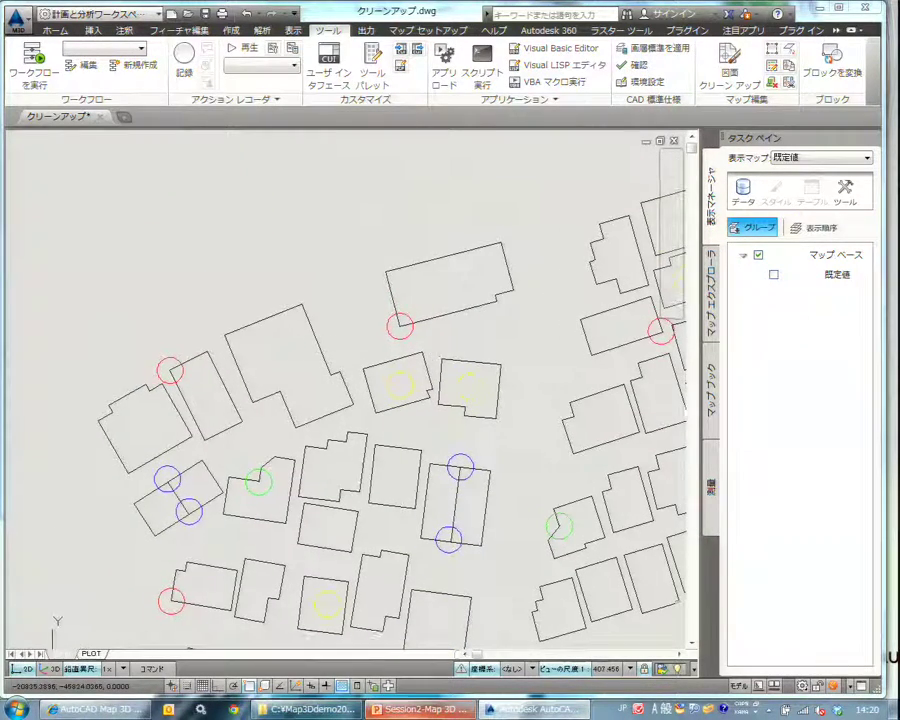
{"action": "scroll", "coordinate": [400, 326], "scroll_direction": "up", "scroll_amount": 10}
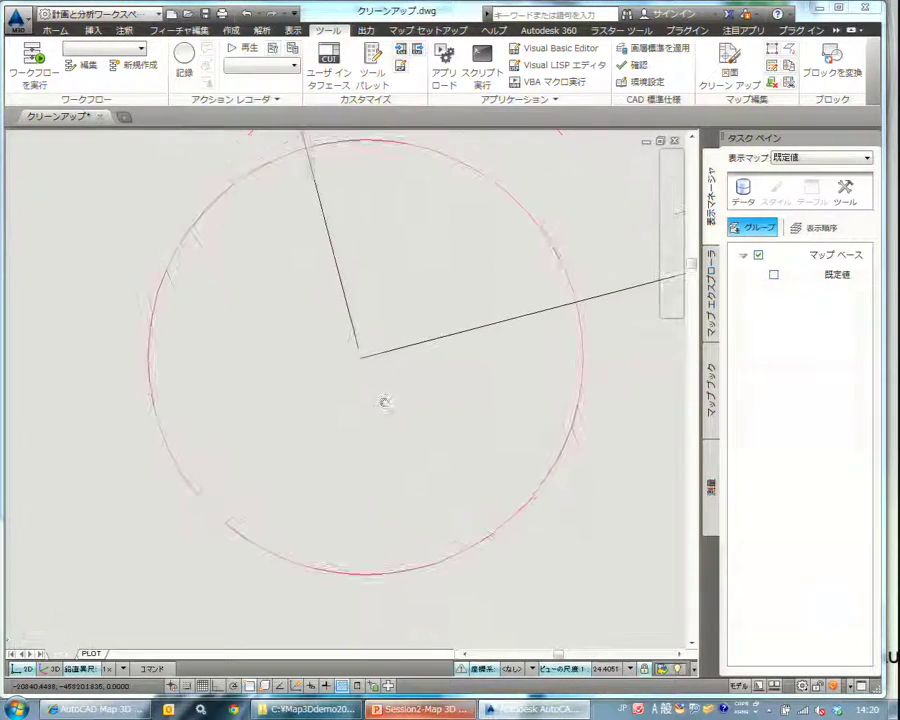
{"action": "left_click", "coordinate": [718, 72]}
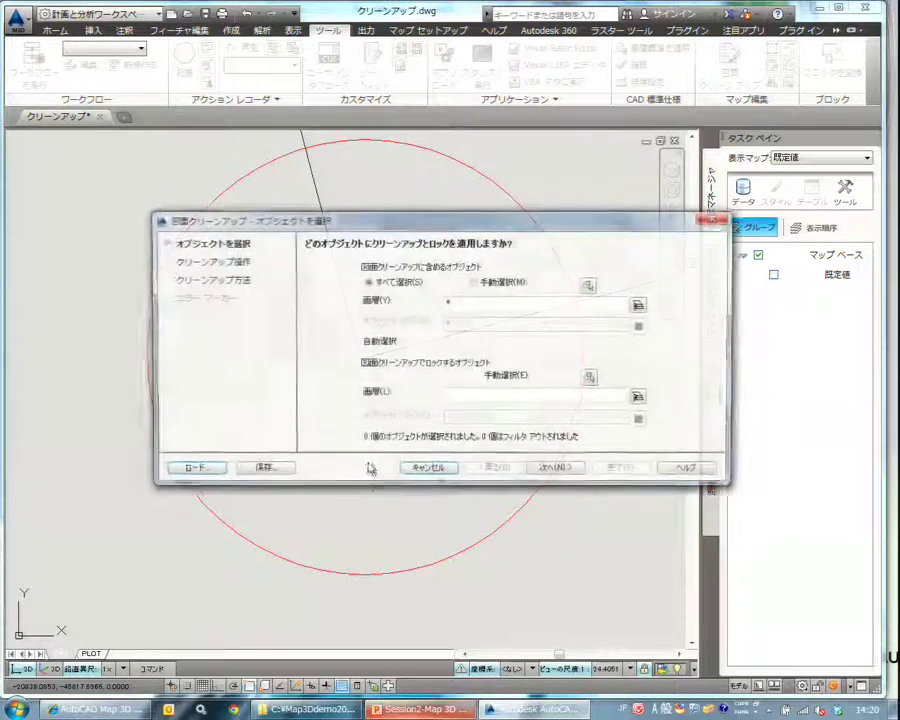
{"action": "left_click", "coordinate": [638, 304]}
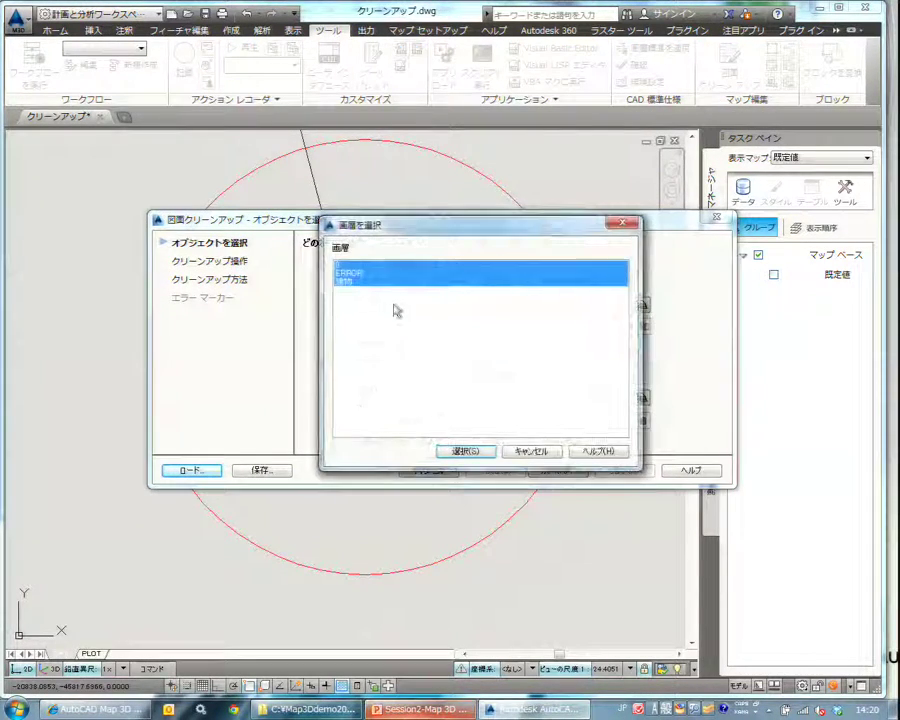
{"action": "left_click", "coordinate": [378, 284]}
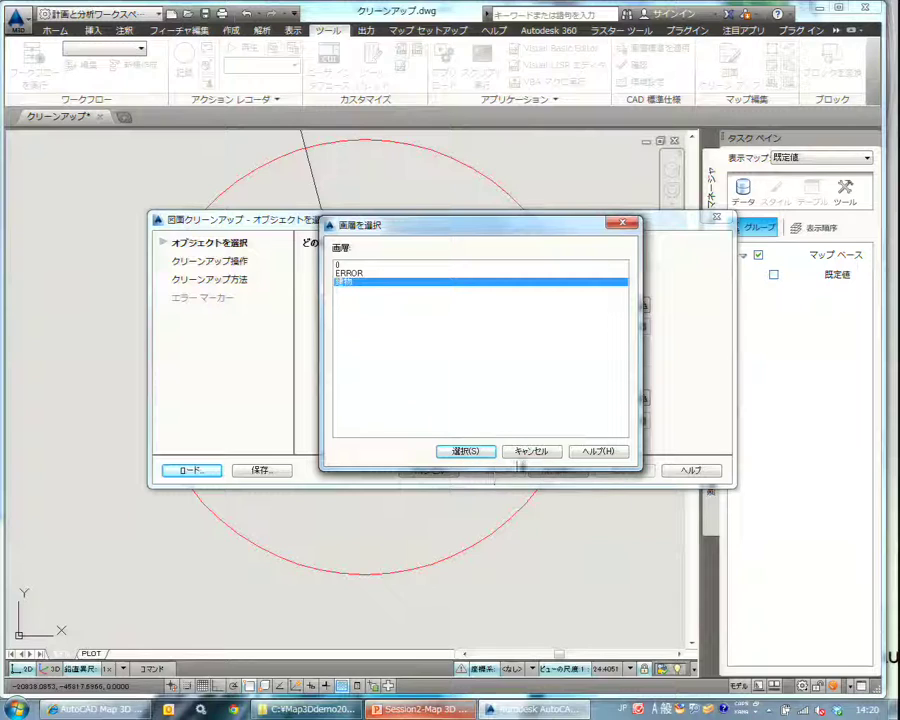
{"action": "left_click", "coordinate": [460, 452]}
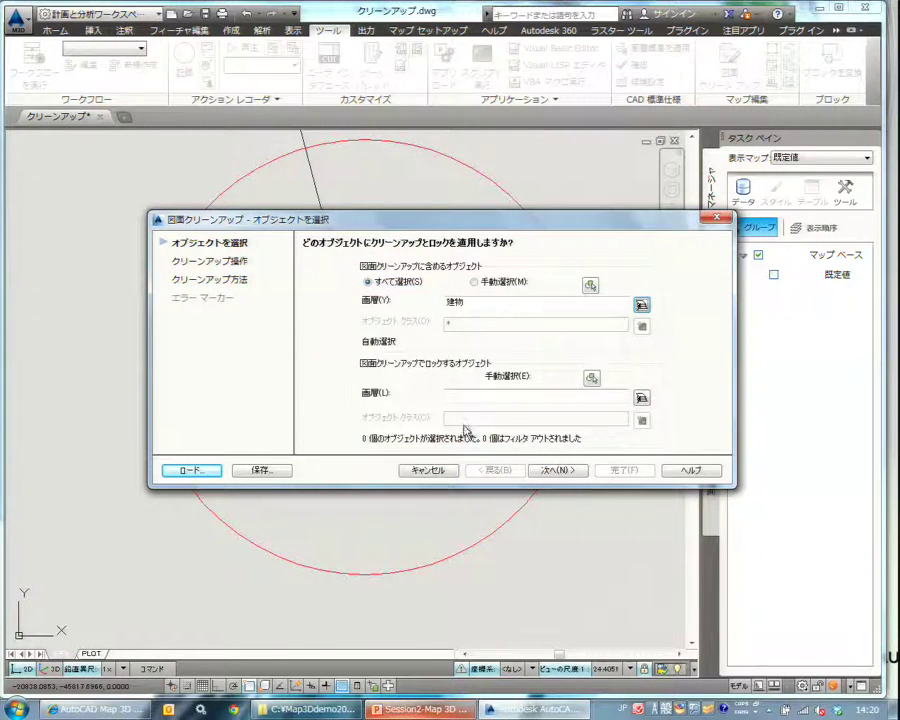
{"action": "left_click", "coordinate": [561, 471]}
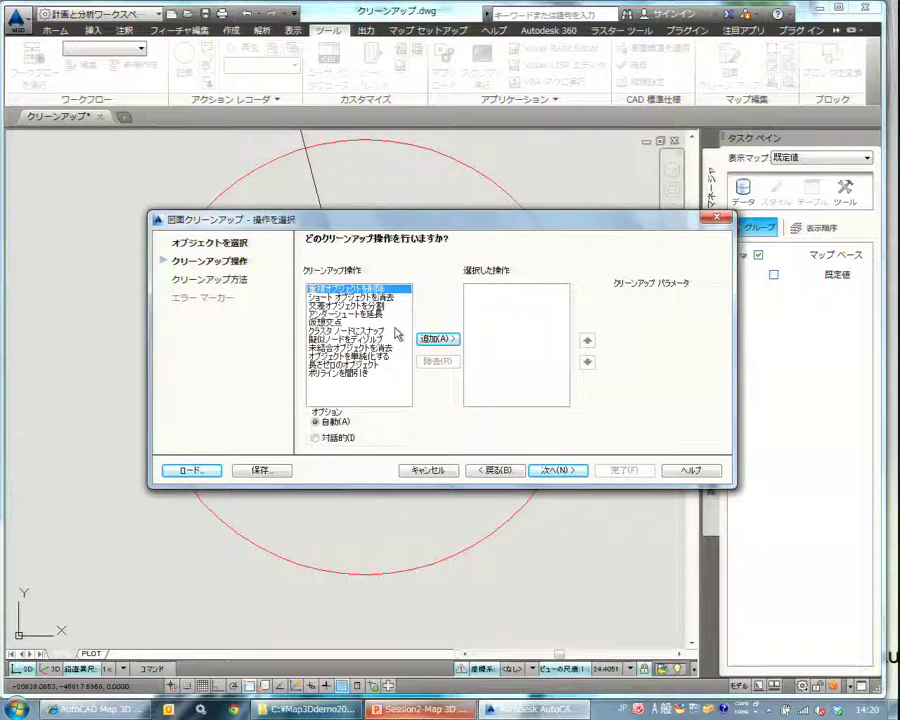
Add the アンダーシュートを延長 (extend undershoots) operation with a tolerance of 0.1 in interactive mode and run the cleanup.
{"action": "left_click", "coordinate": [345, 313]}
{"action": "left_click", "coordinate": [440, 339]}
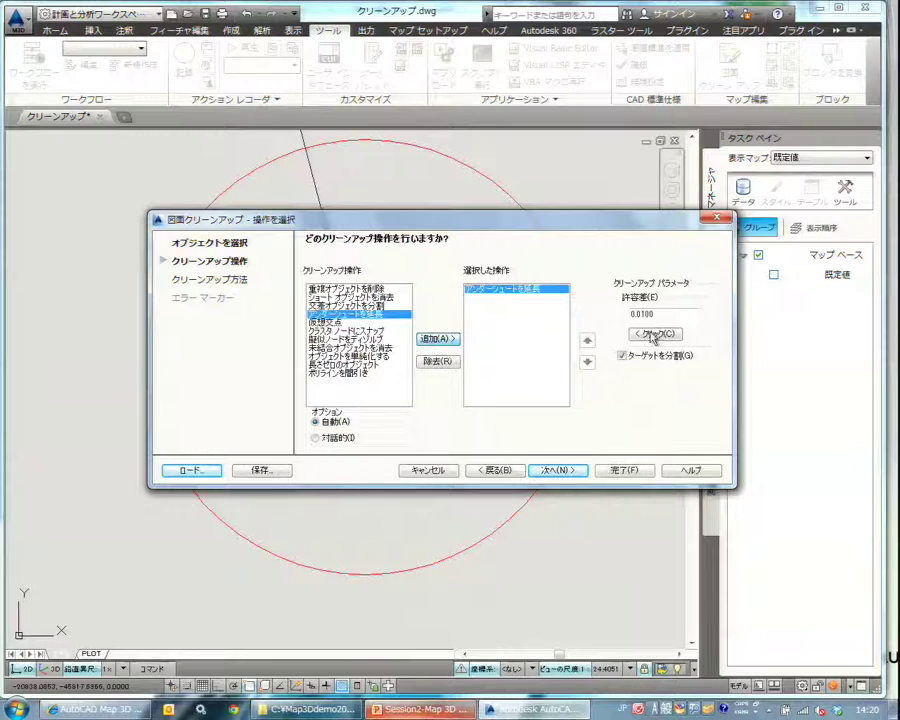
{"action": "left_click_drag", "start_coordinate": [637, 314], "coordinate": [758, 342]}
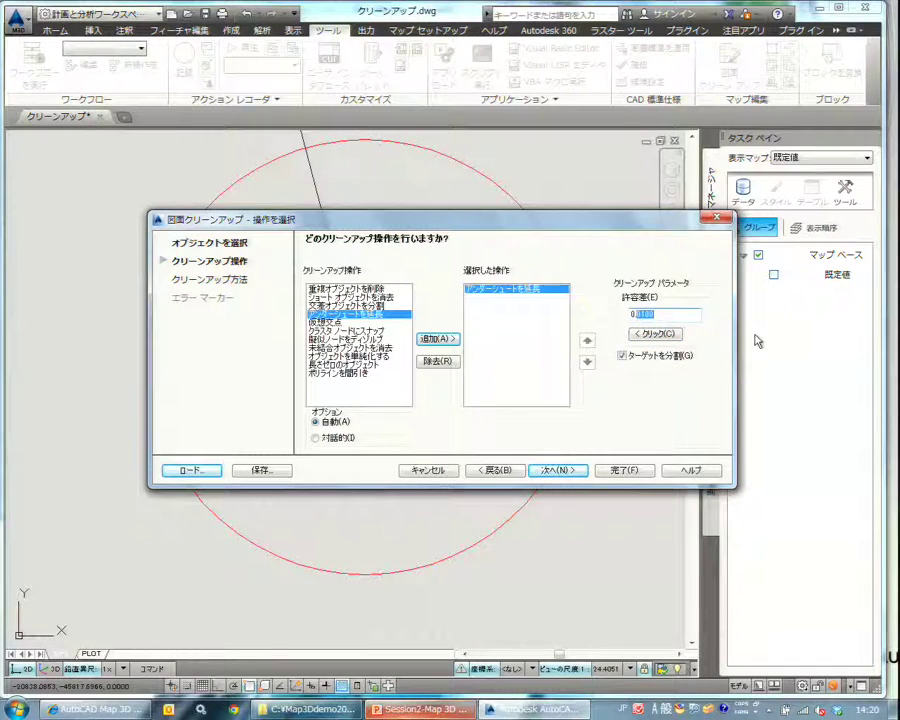
{"action": "type", "text": ".1"}
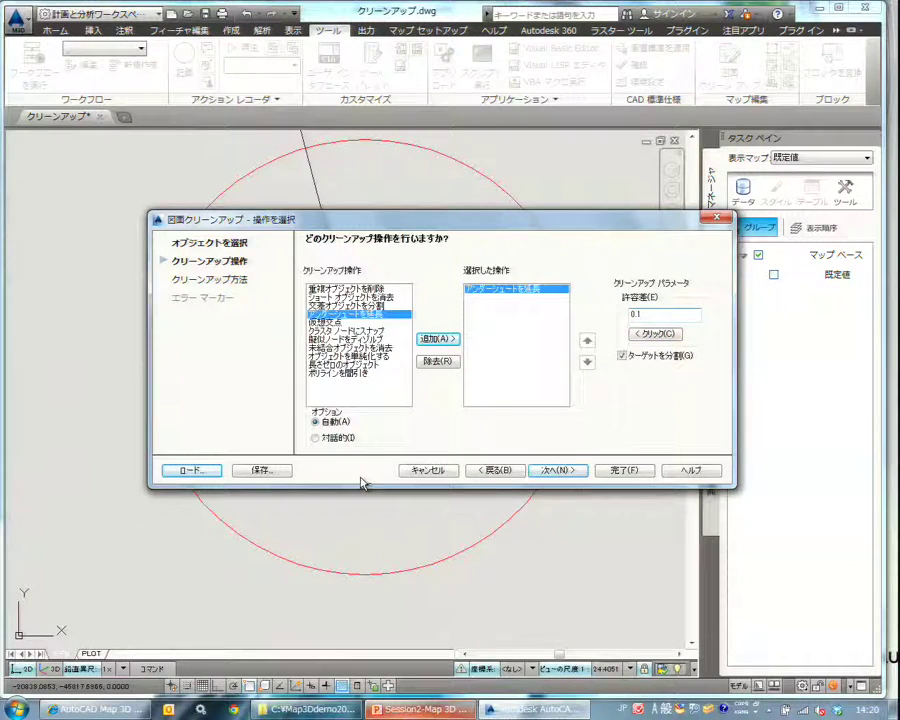
{"action": "left_click", "coordinate": [322, 438]}
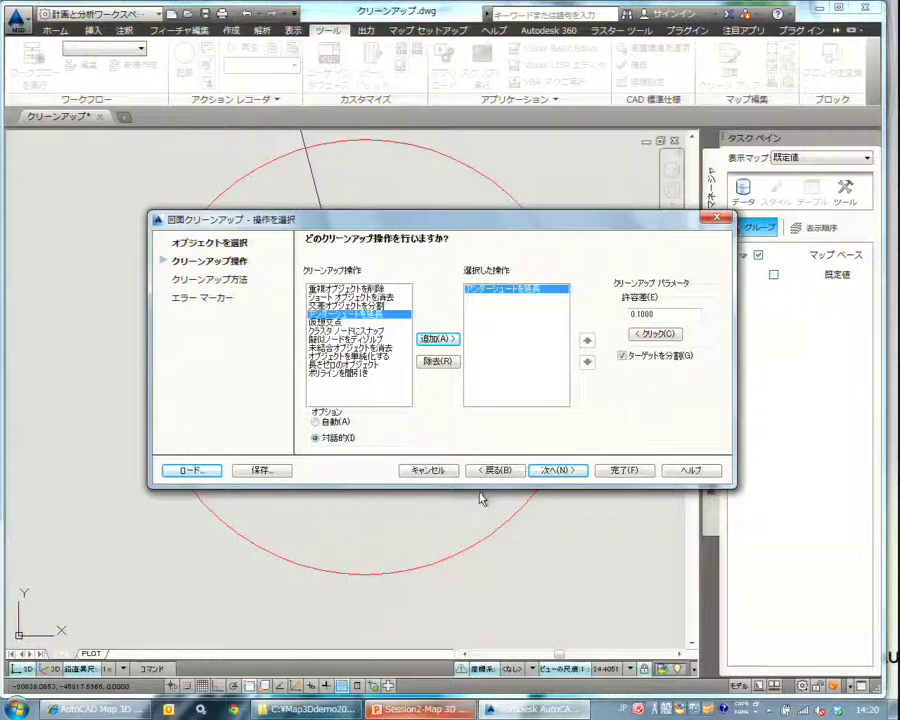
{"action": "left_click", "coordinate": [562, 471]}
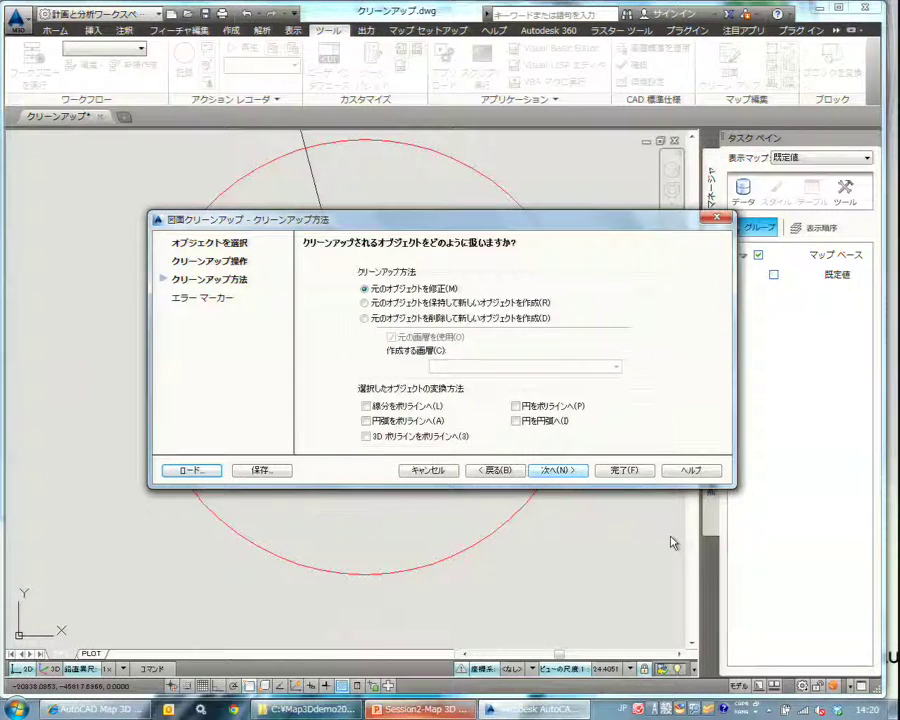
{"action": "left_click", "coordinate": [628, 471]}
Expand the アンダーシュートを延長 errors and review each undershoot in the drawing from the first to the last.
{"action": "left_click_drag", "start_coordinate": [472, 230], "coordinate": [728, 232]}
{"action": "left_click", "coordinate": [566, 258]}
{"action": "left_click", "coordinate": [628, 269]}
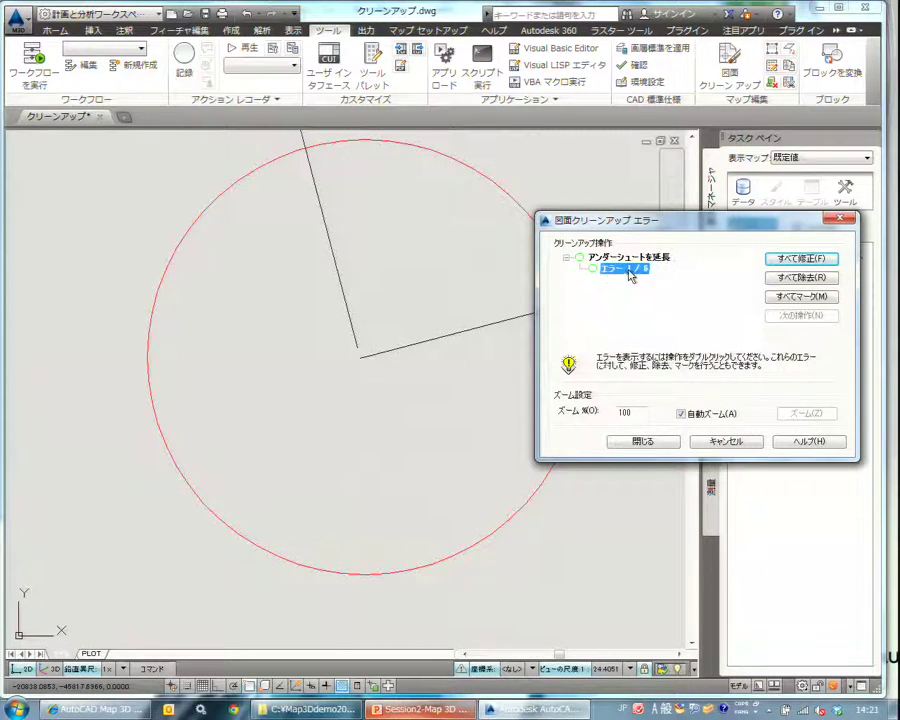
{"action": "double_click", "coordinate": [628, 270]}
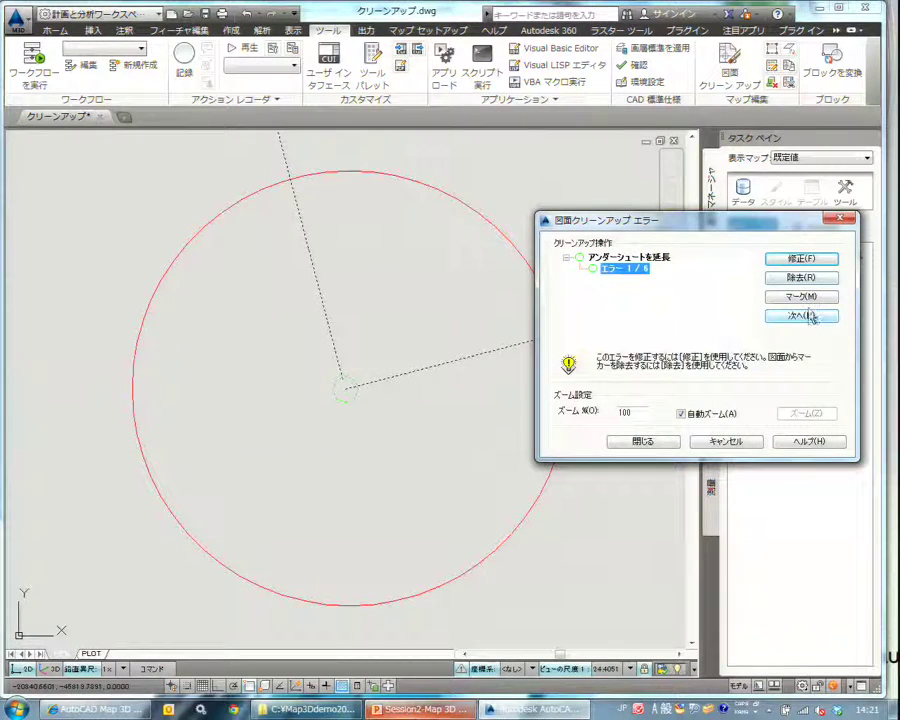
{"action": "left_click", "coordinate": [810, 316]}
{"action": "left_click", "coordinate": [810, 316]}
{"action": "left_click", "coordinate": [810, 316]}
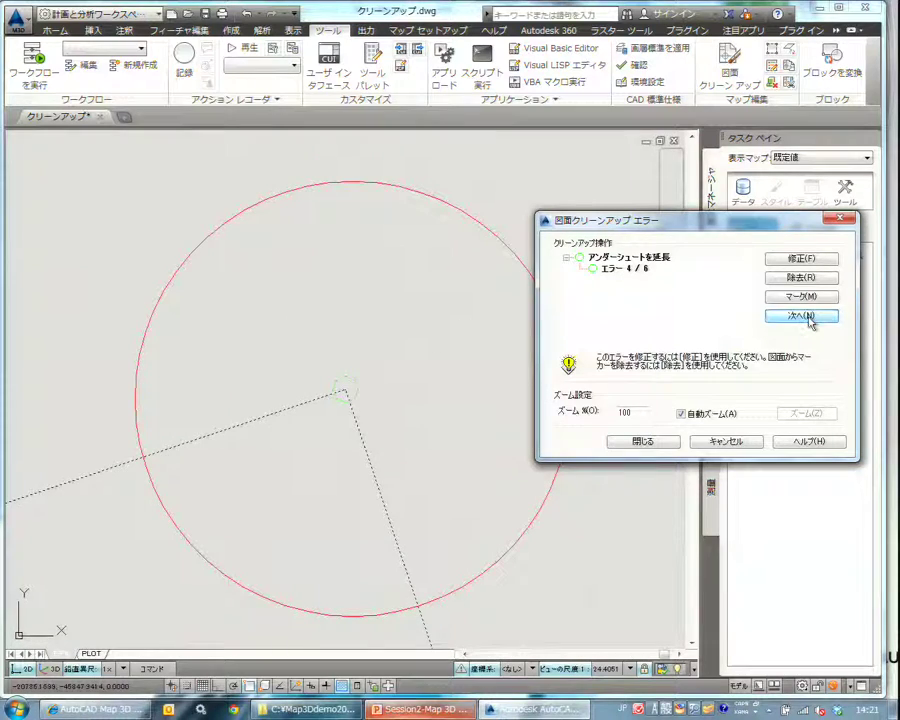
{"action": "left_click", "coordinate": [810, 316]}
{"action": "left_click", "coordinate": [810, 316]}
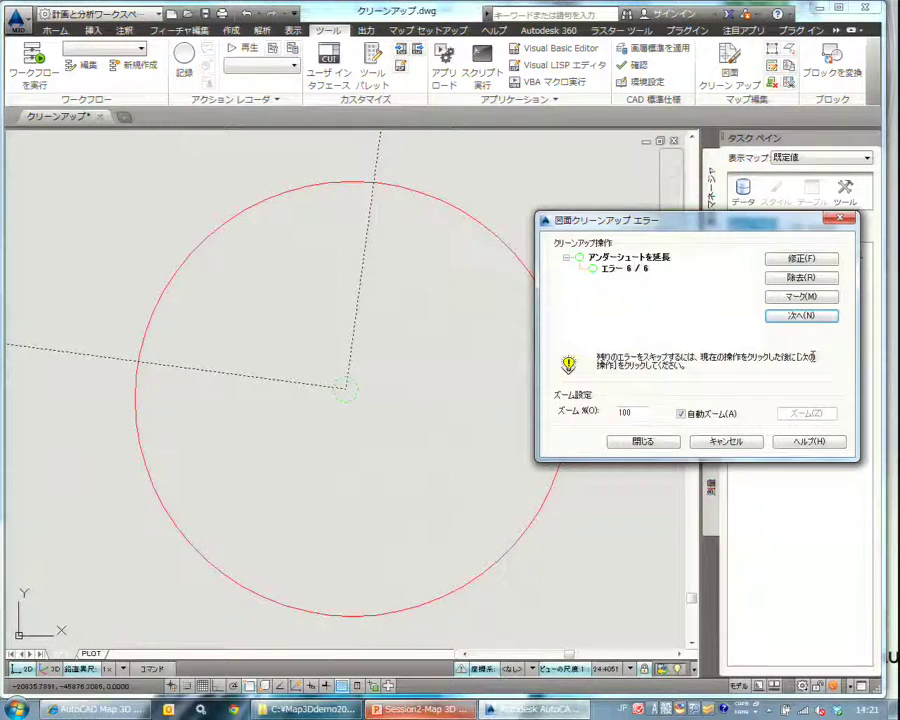
Fix all errors of the アンダーシュートを延長 operation and close the cleanup error list.
{"action": "key", "text": "Return"}
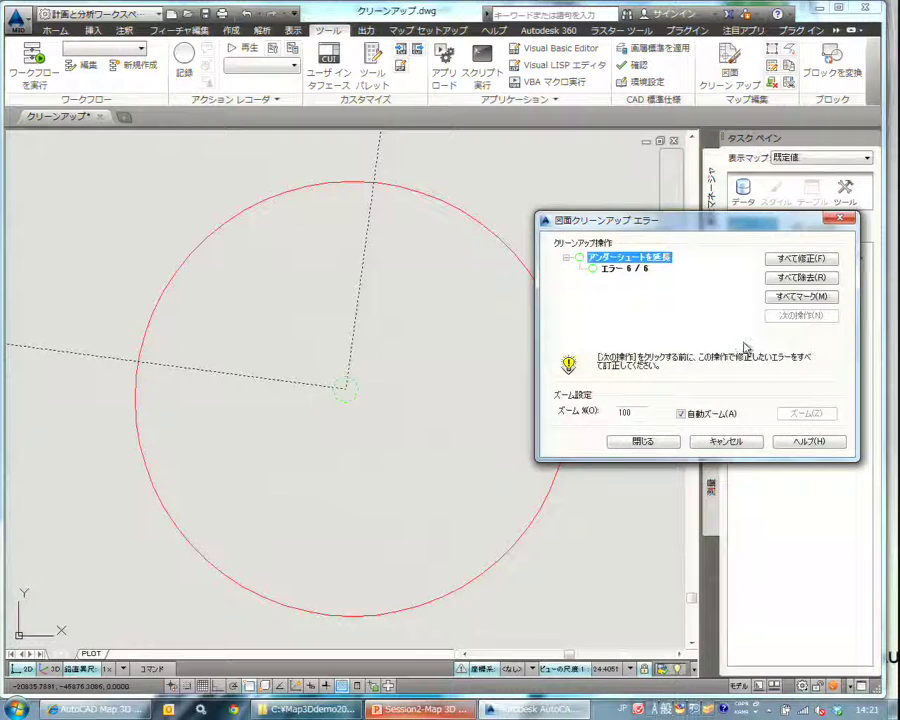
{"action": "left_click", "coordinate": [805, 259]}
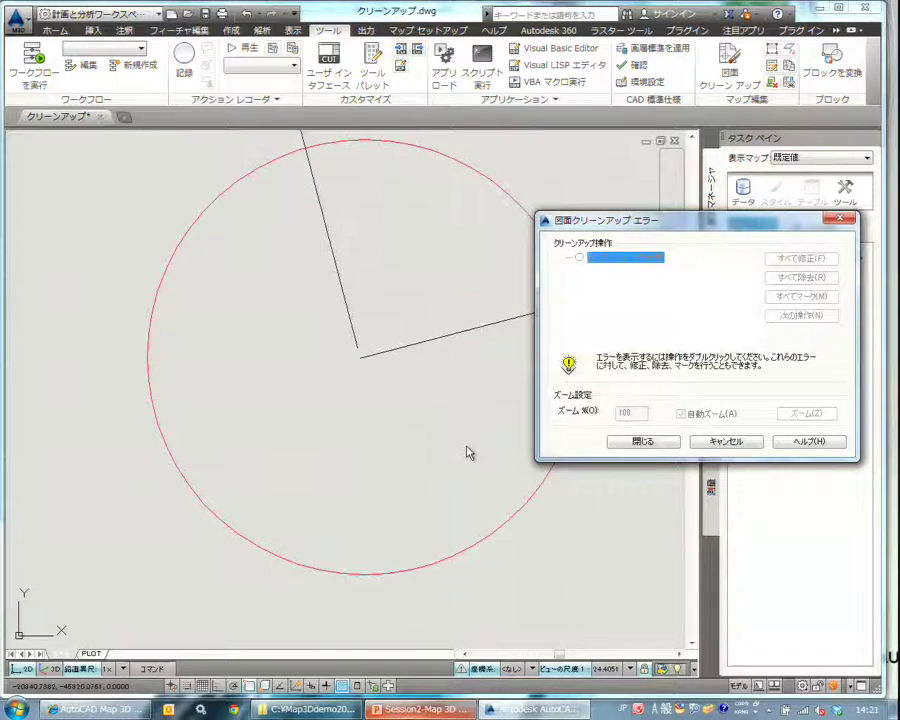
{"action": "left_click", "coordinate": [670, 443]}
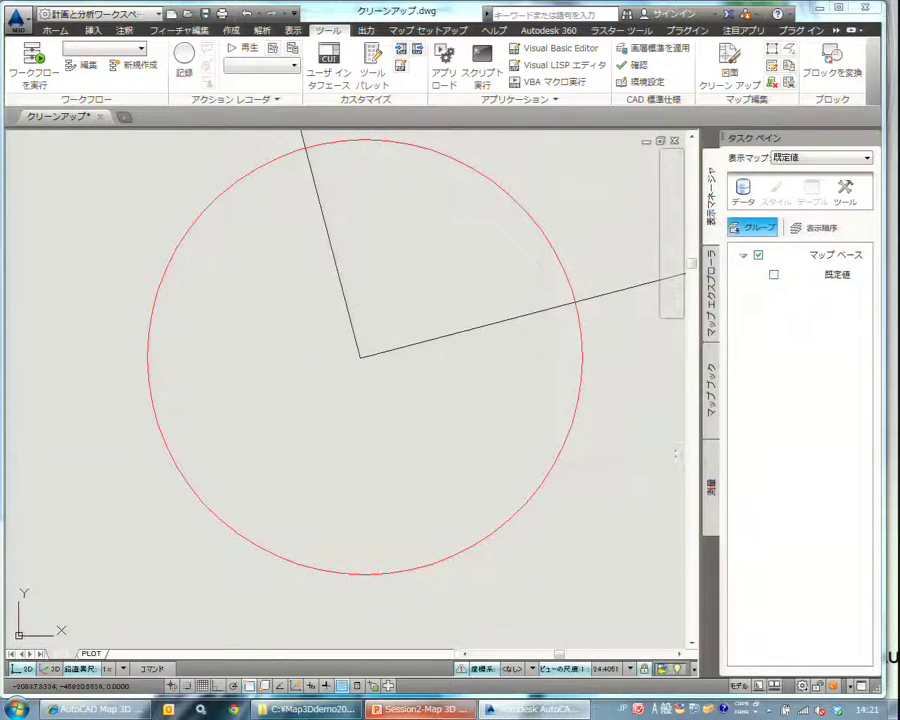
Start a new drawing cleanup of the building outlines and load the クリーンアップ.dpf cleanup profile.
{"action": "scroll", "coordinate": [371, 385], "scroll_direction": "down", "scroll_amount": 2}
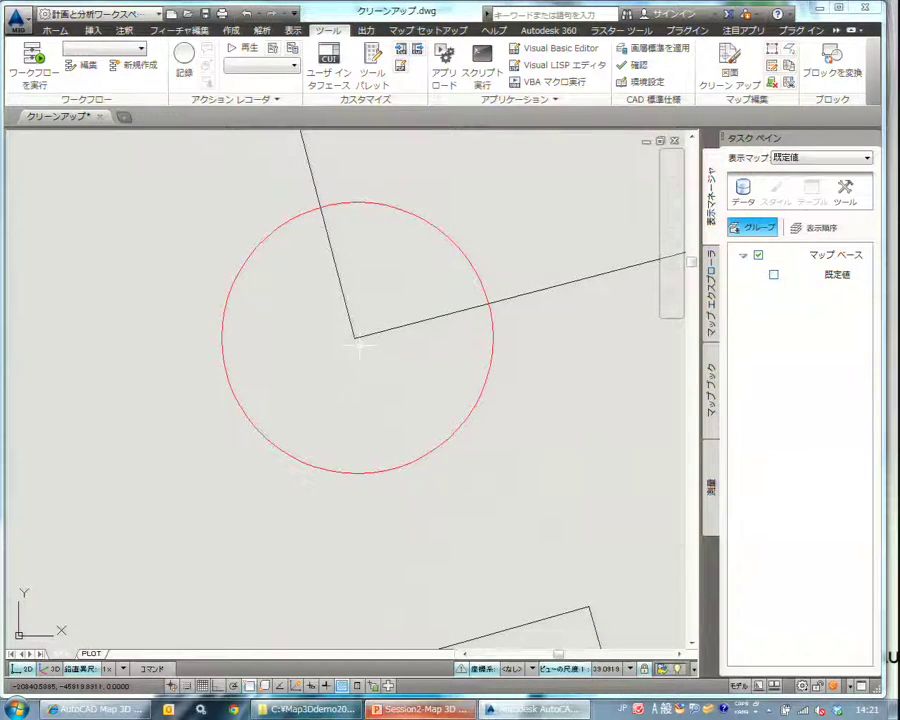
{"action": "scroll", "coordinate": [420, 350], "scroll_direction": "down", "scroll_amount": 3}
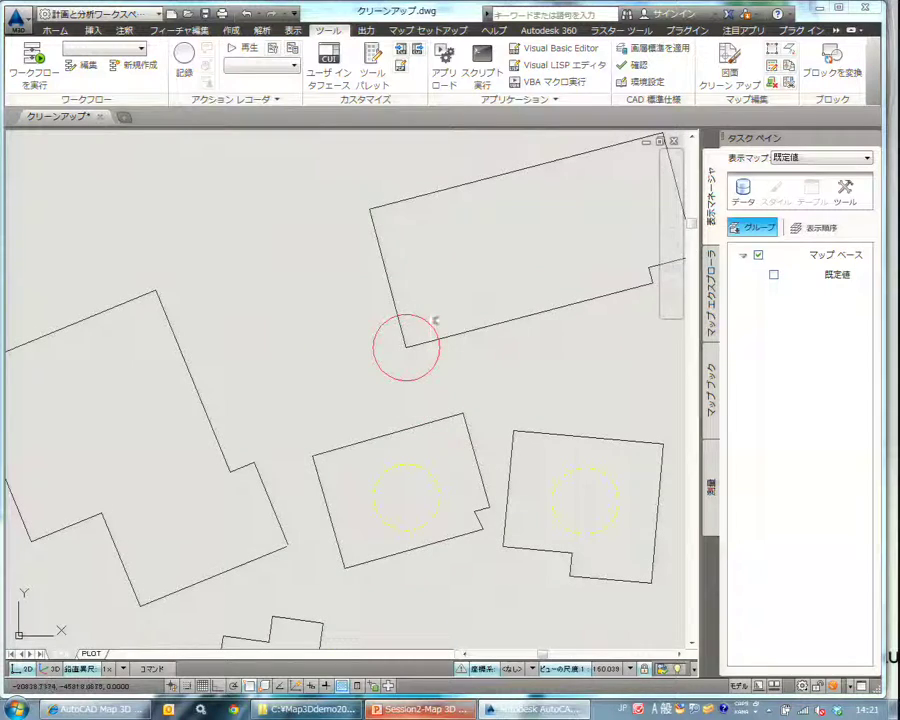
{"action": "middle_click_drag", "start_coordinate": [436, 320], "coordinate": [343, 320]}
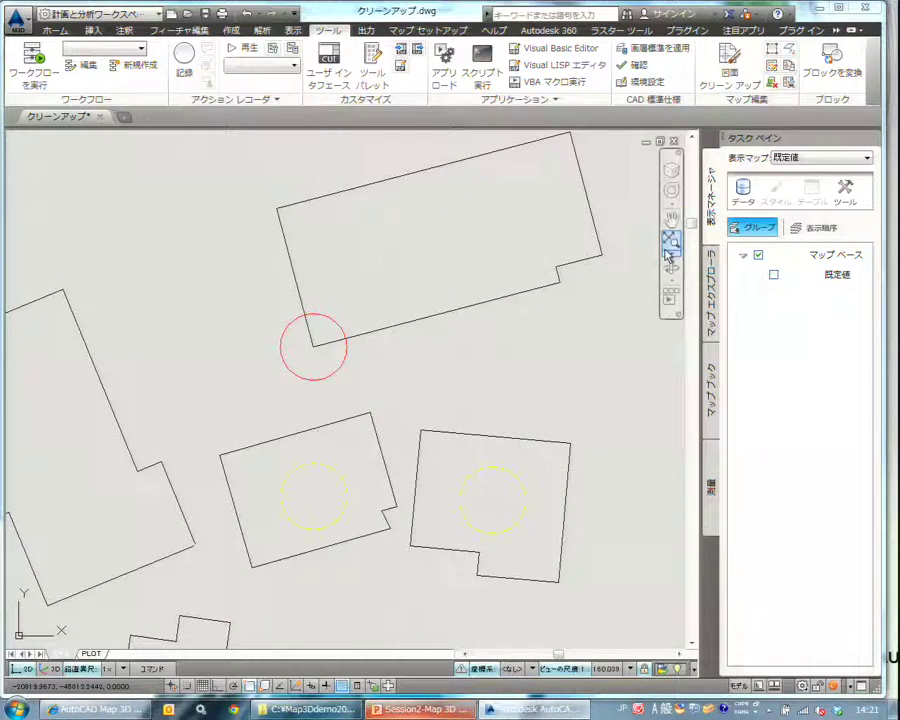
{"action": "left_click", "coordinate": [732, 73]}
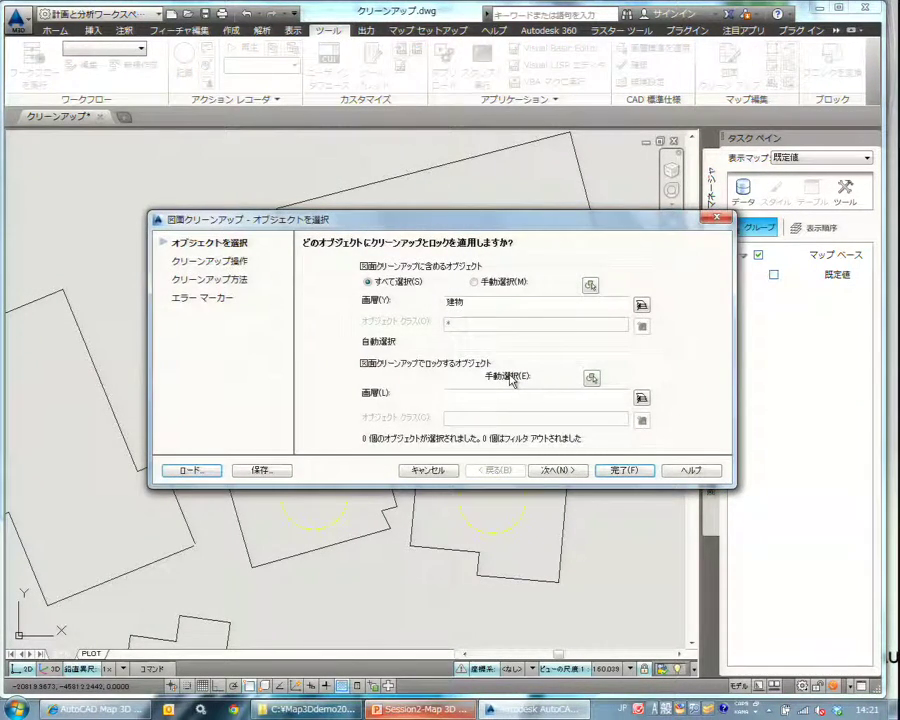
{"action": "left_click_drag", "start_coordinate": [458, 219], "coordinate": [431, 178]}
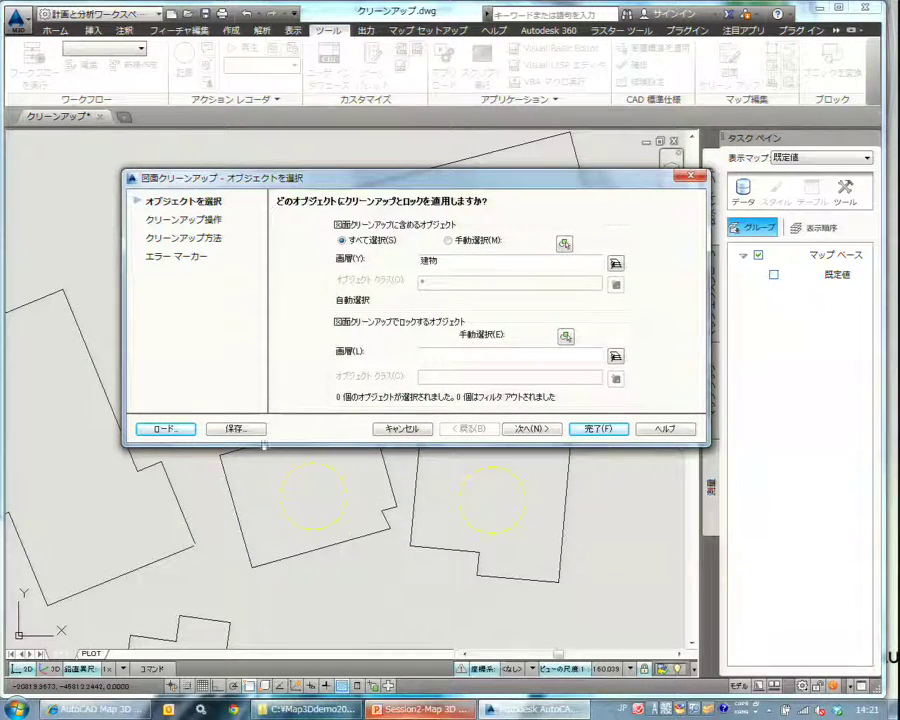
{"action": "left_click", "coordinate": [170, 429]}
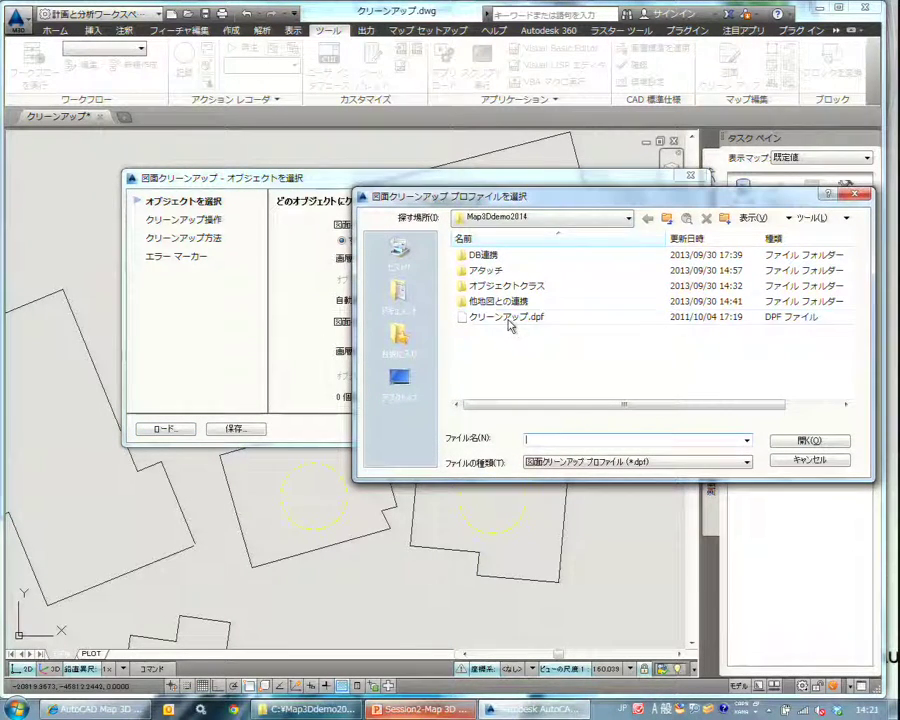
{"action": "left_click", "coordinate": [508, 318]}
{"action": "left_click", "coordinate": [808, 439]}
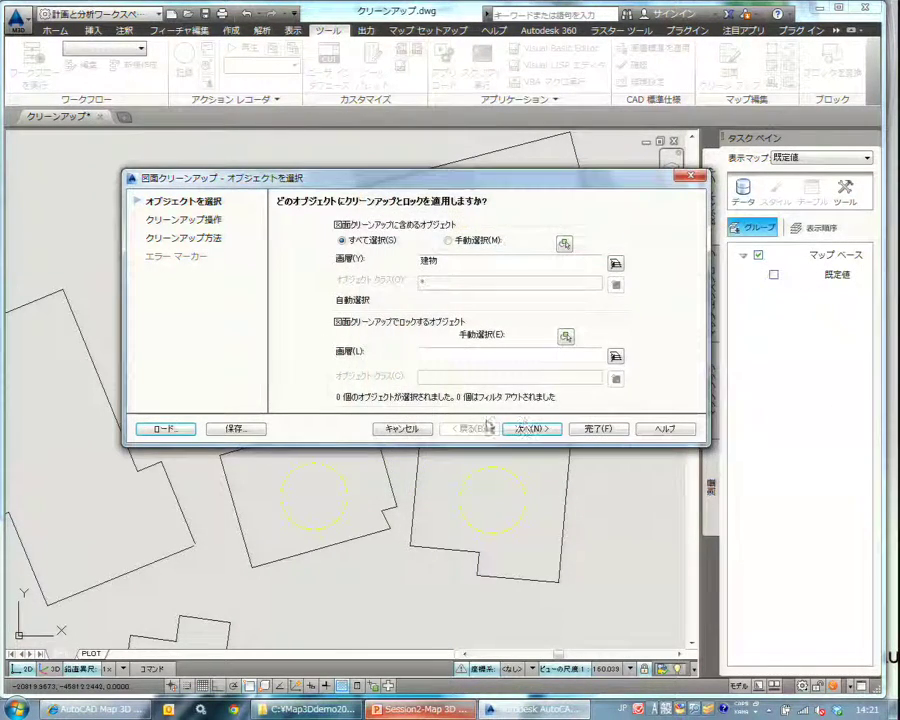
Review the cleanup operations loaded from the profile down to 未結合オブジェクトを消去 and run the cleanup.
{"action": "left_click", "coordinate": [532, 428]}
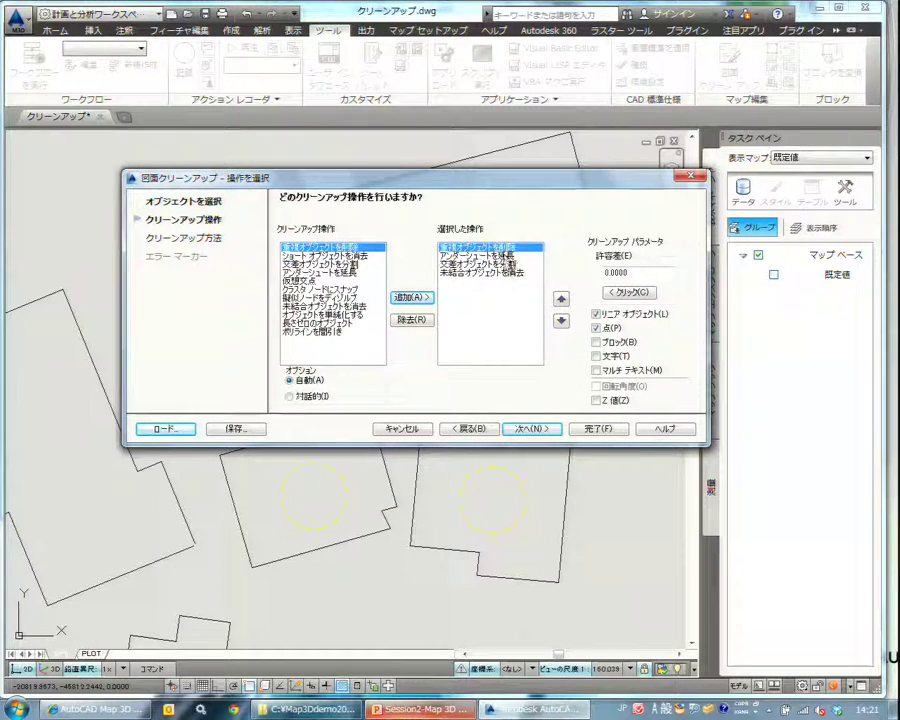
{"action": "key", "text": "Down"}
{"action": "key", "text": "Down"}
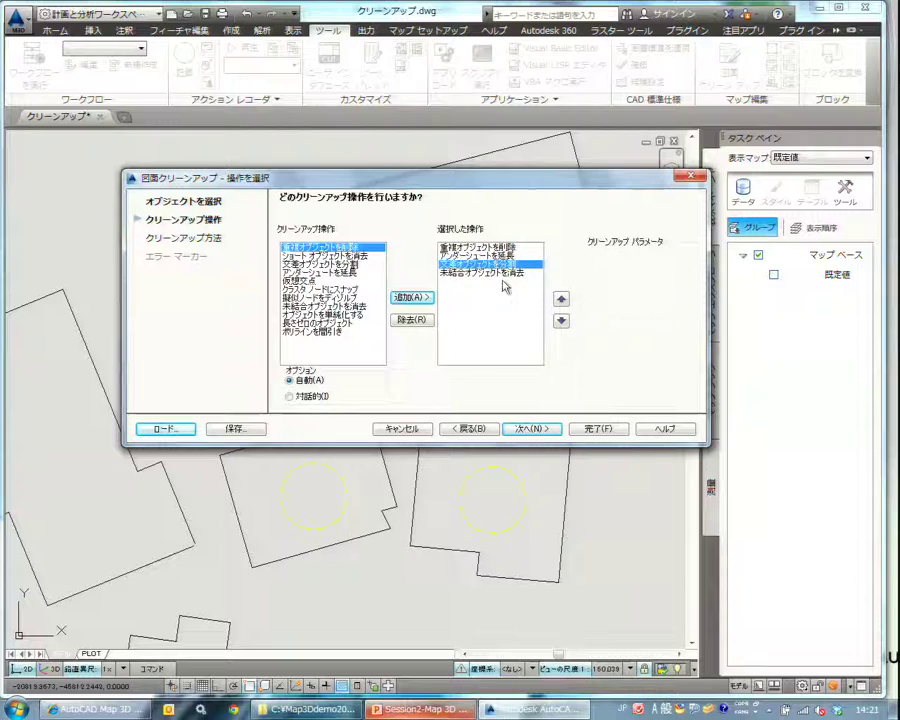
{"action": "left_click", "coordinate": [503, 273]}
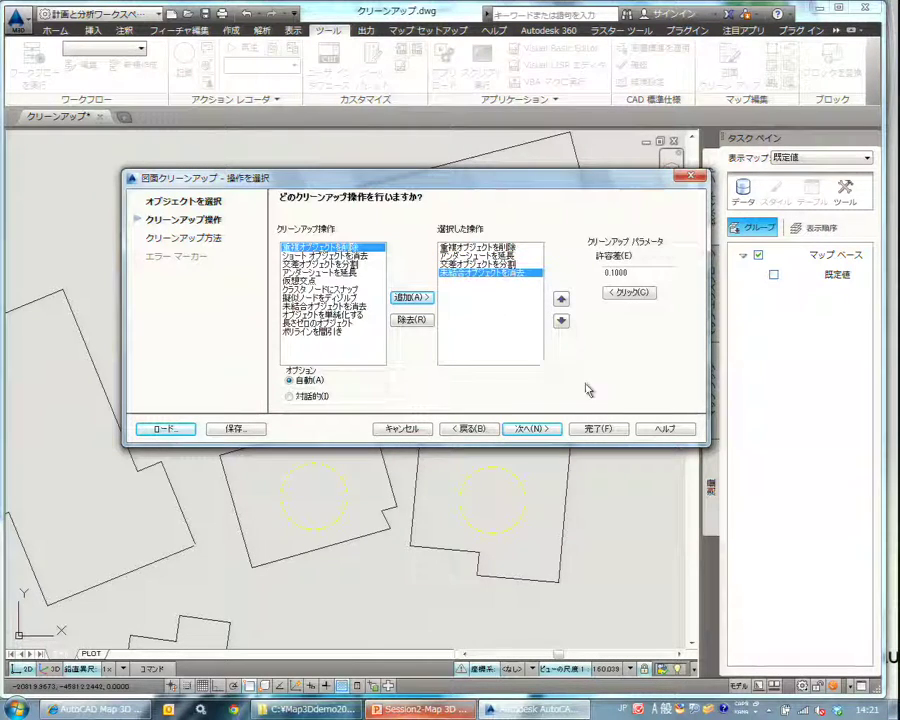
{"action": "left_click", "coordinate": [603, 432]}
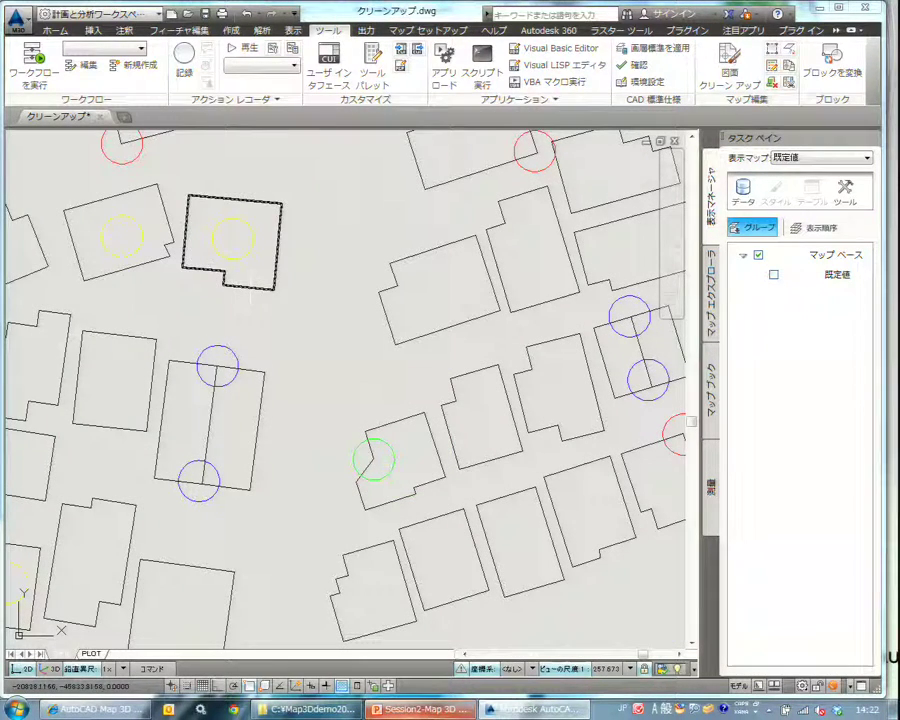
Move the building outline at the yellow circle aside to check for duplicates beneath it, and undo the move.
{"action": "left_click", "coordinate": [236, 283]}
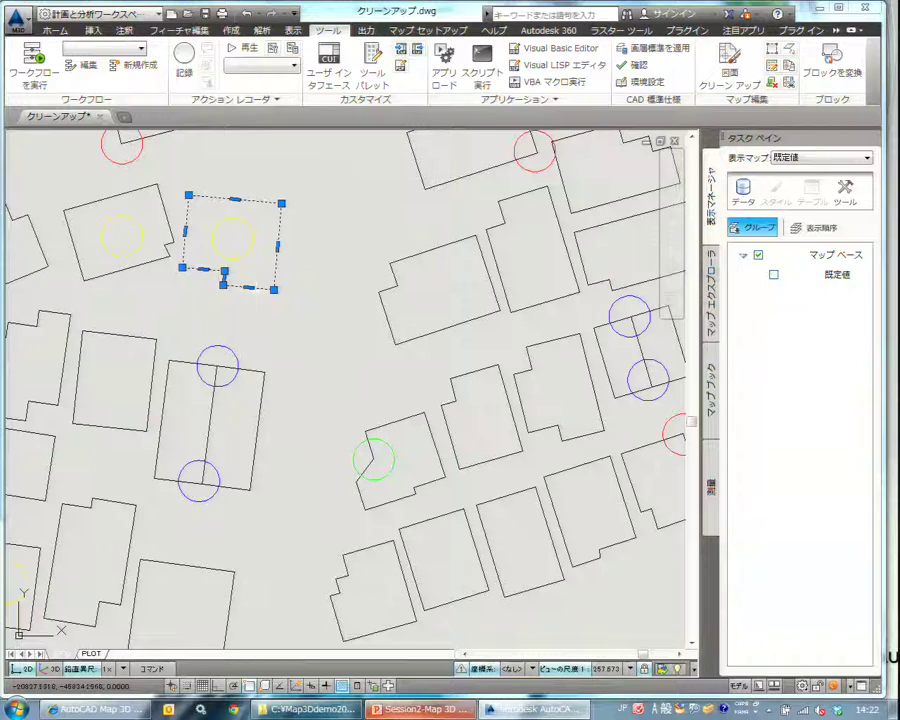
{"action": "right_click", "coordinate": [270, 290]}
{"action": "key", "text": "Escape"}
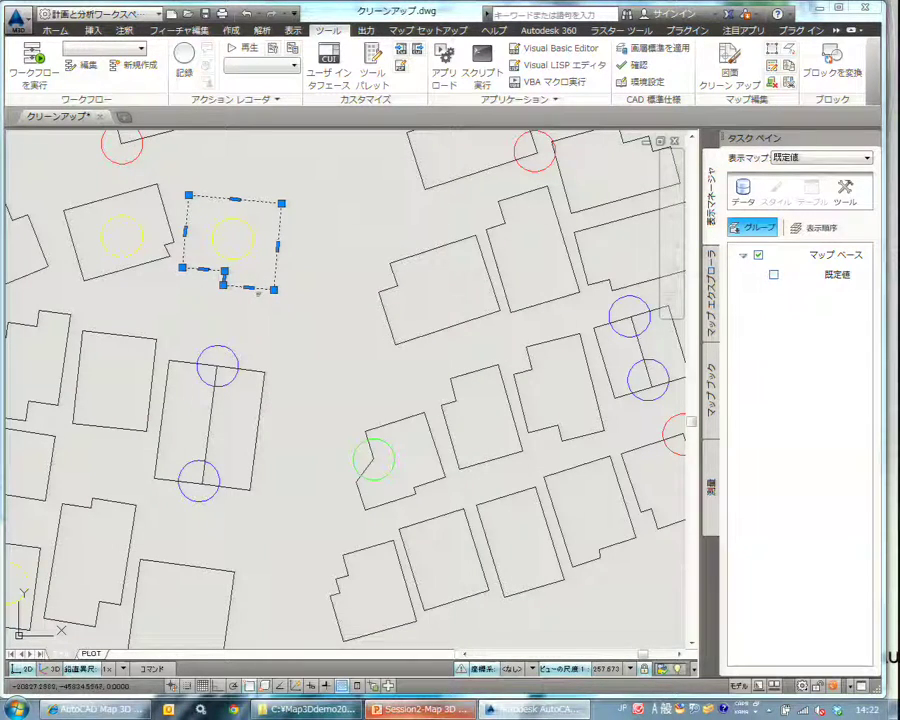
{"action": "key", "text": "ctrl+z"}
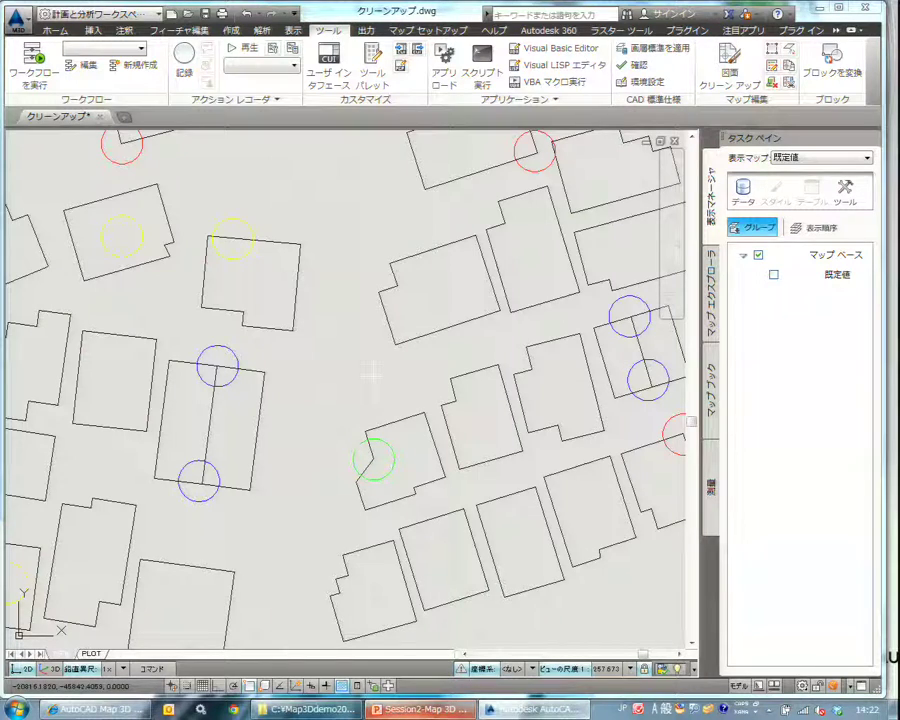
{"action": "key", "text": "ctrl+z"}
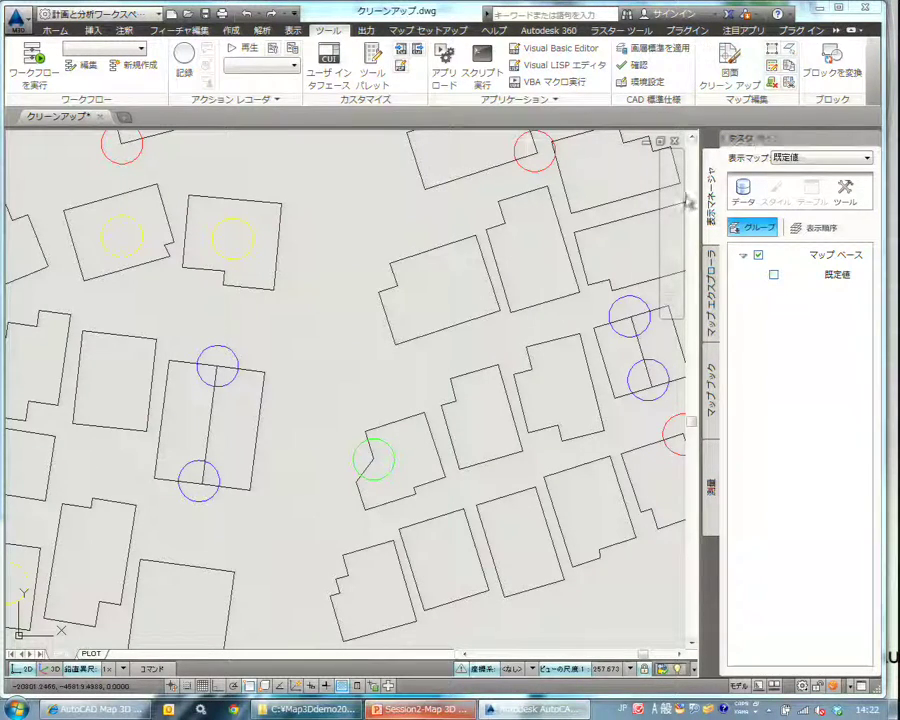
Close クリーンアップ.dwg without saving and open 等高線.dwg from the Map3Ddemo2014 folder.
{"action": "left_click", "coordinate": [100, 116]}
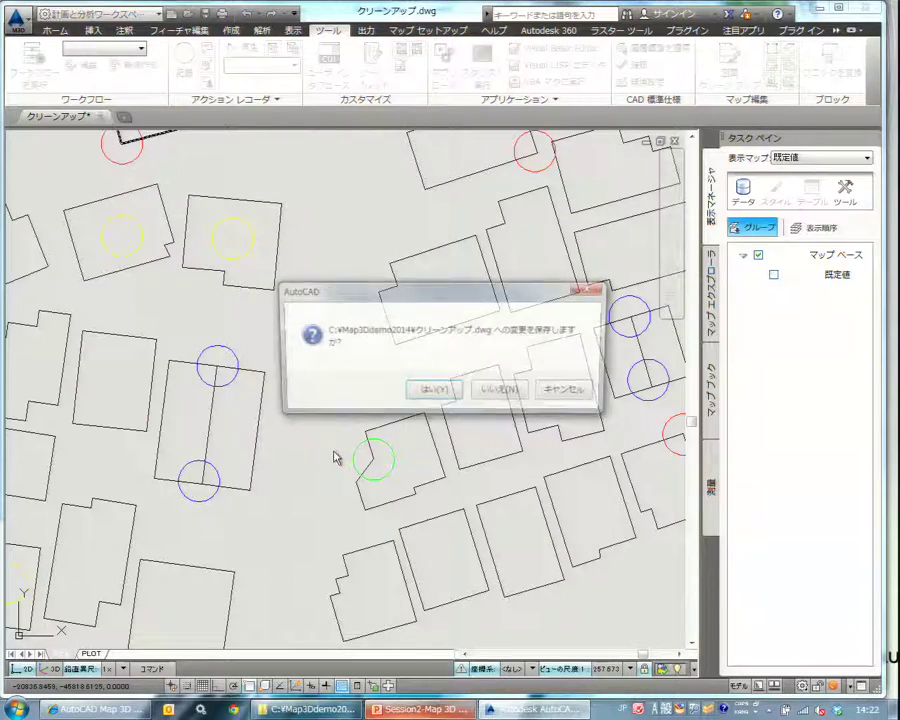
{"action": "left_click", "coordinate": [512, 390]}
{"action": "left_click", "coordinate": [310, 709]}
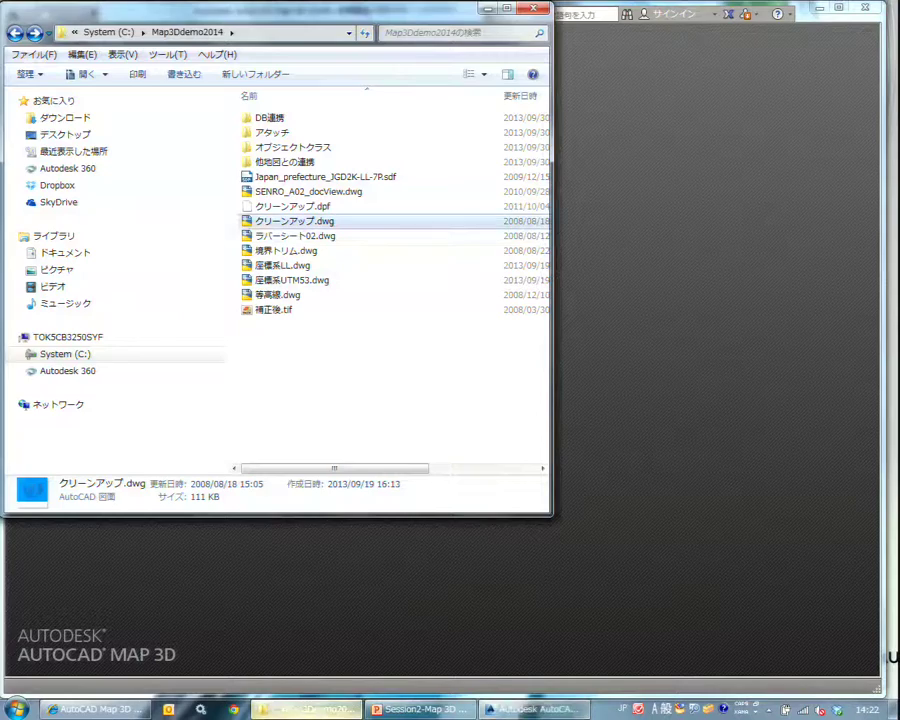
{"action": "double_click", "coordinate": [300, 296]}
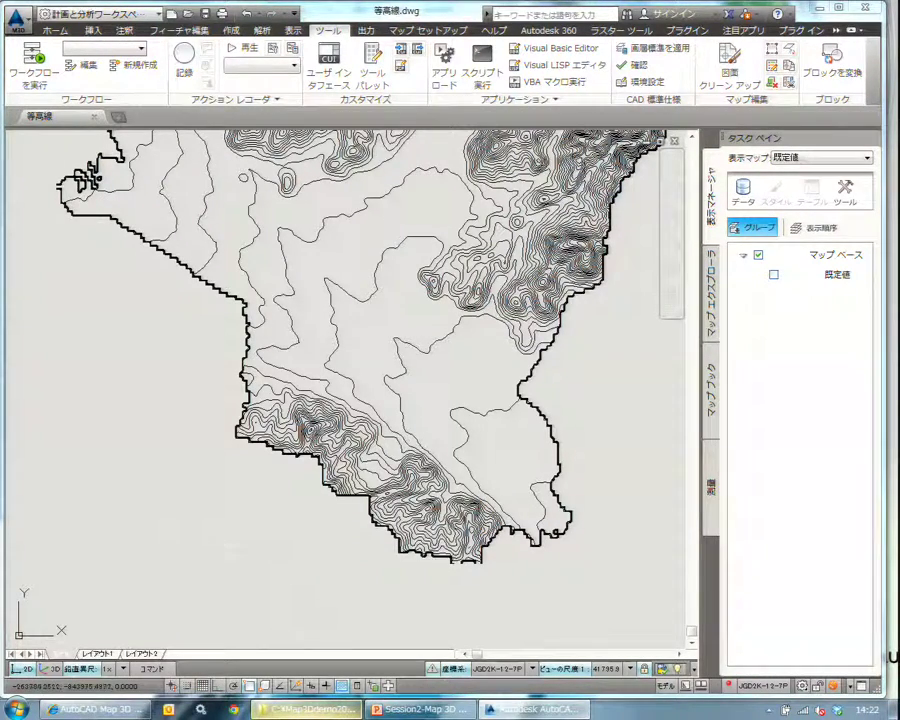
Inspect the separate contour segments, start a drawing cleanup limited to the Contour layer, and continue to the cleanup operations.
{"action": "scroll", "coordinate": [265, 565], "scroll_direction": "up", "scroll_amount": 3}
{"action": "scroll", "coordinate": [445, 330], "scroll_direction": "up", "scroll_amount": 4}
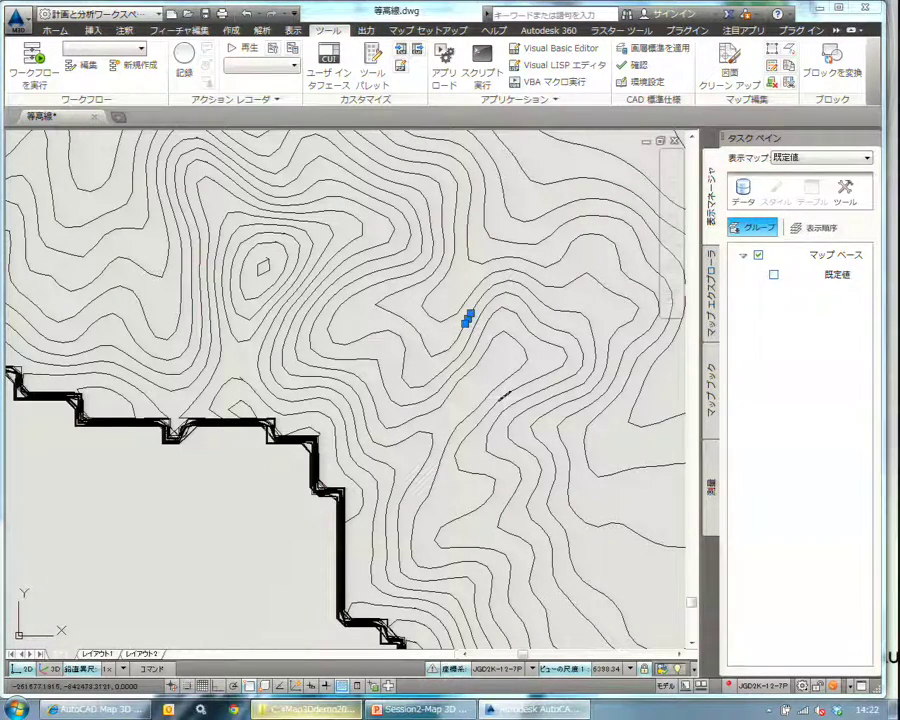
{"action": "mouse_move", "coordinate": [504, 391]}
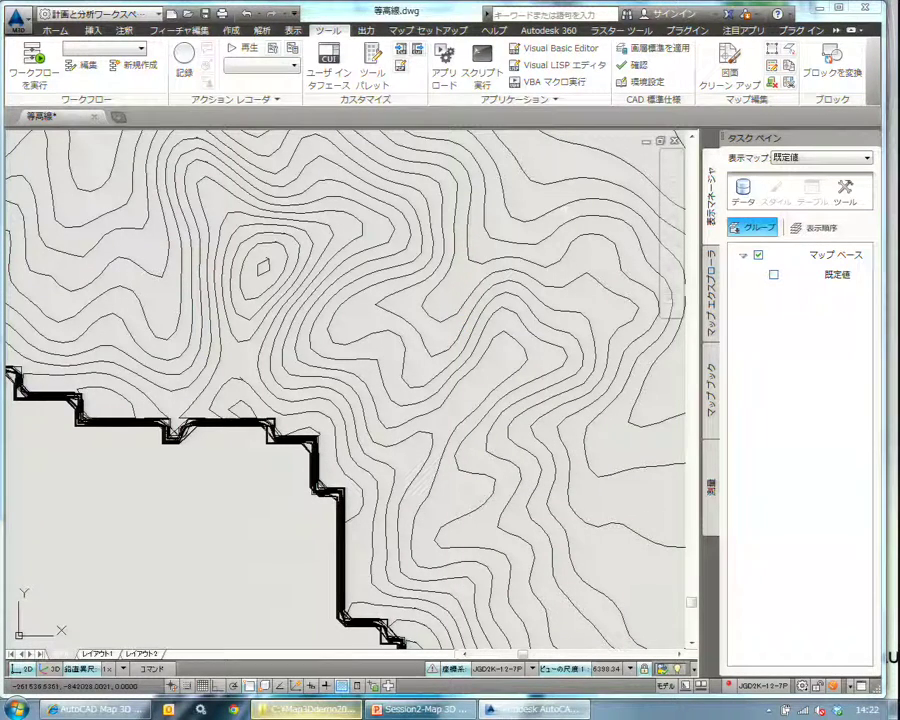
{"action": "middle_click_drag", "start_coordinate": [471, 251], "coordinate": [416, 271]}
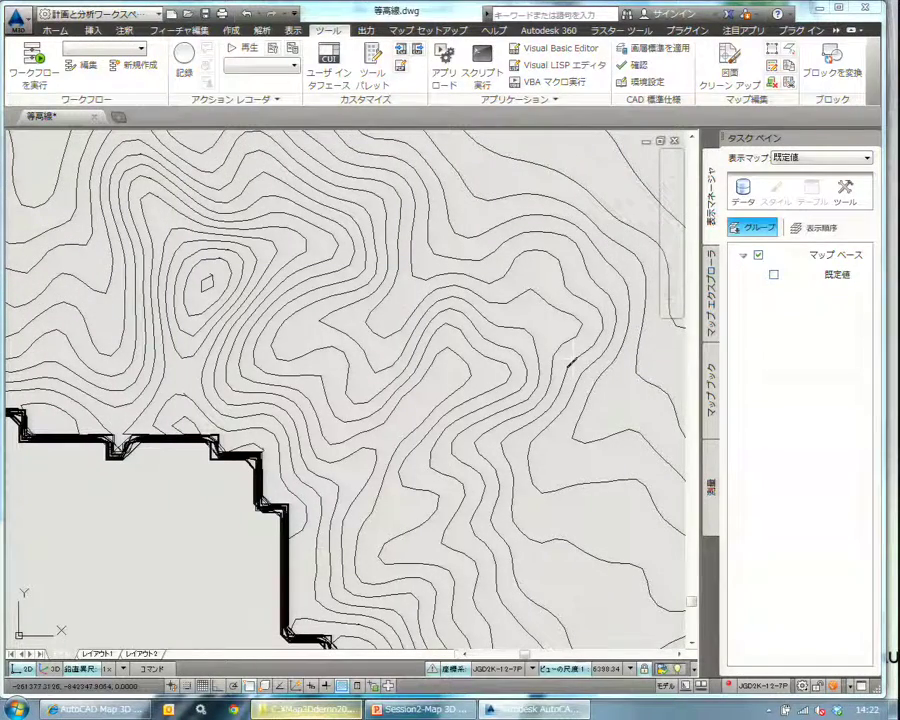
{"action": "left_click", "coordinate": [718, 72]}
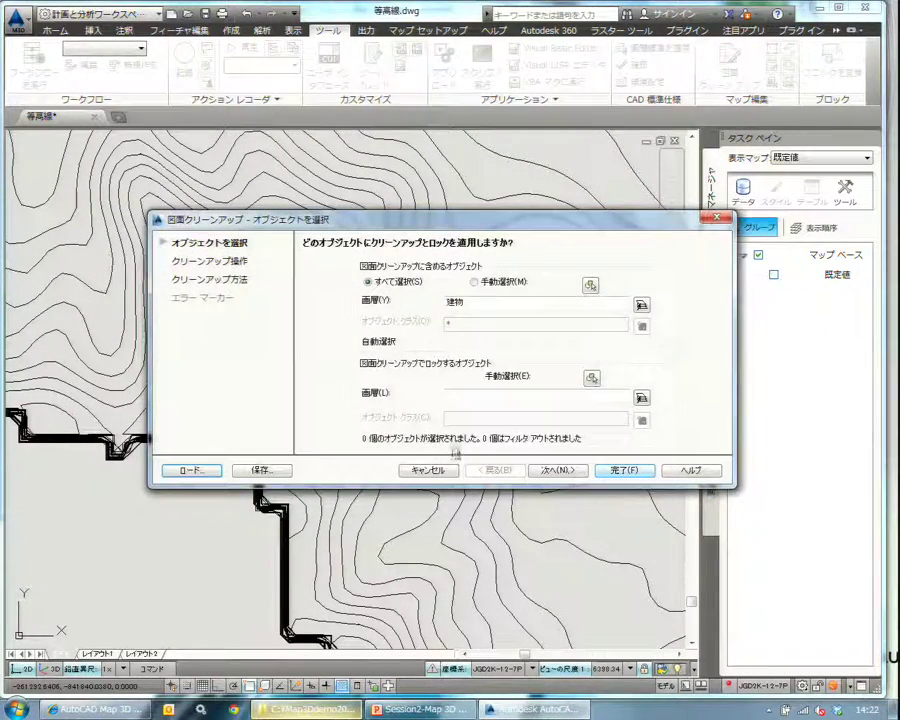
{"action": "left_click", "coordinate": [642, 306]}
{"action": "left_click", "coordinate": [175, 228]}
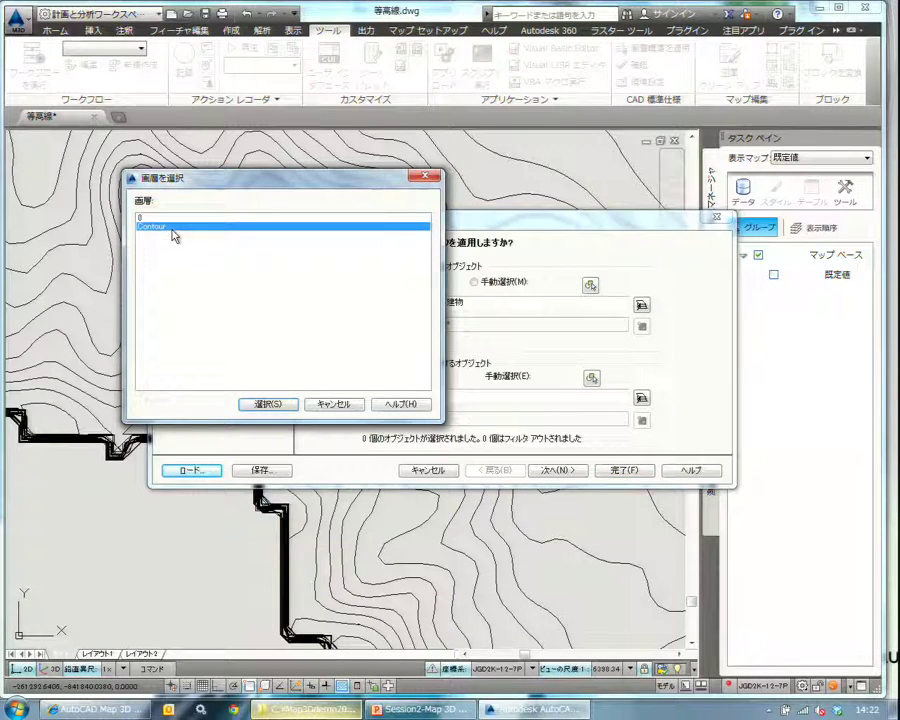
{"action": "left_click", "coordinate": [268, 404]}
{"action": "left_click", "coordinate": [562, 470]}
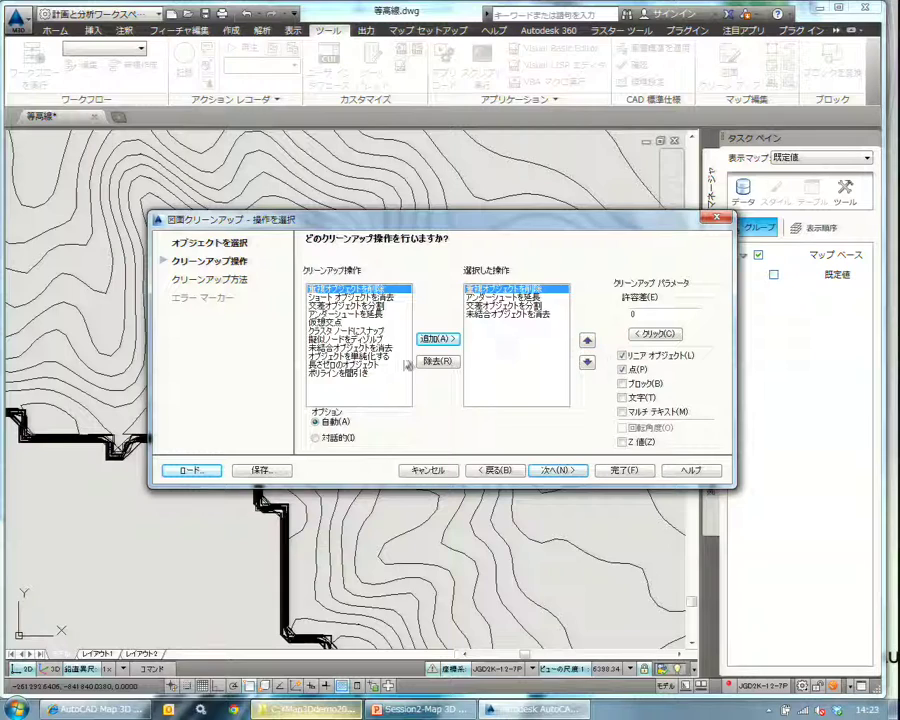
Remove all preloaded operations from the selected cleanup operations and continue to the cleanup method settings.
{"action": "left_click", "coordinate": [442, 361]}
{"action": "left_click", "coordinate": [443, 361]}
{"action": "left_click", "coordinate": [444, 362]}
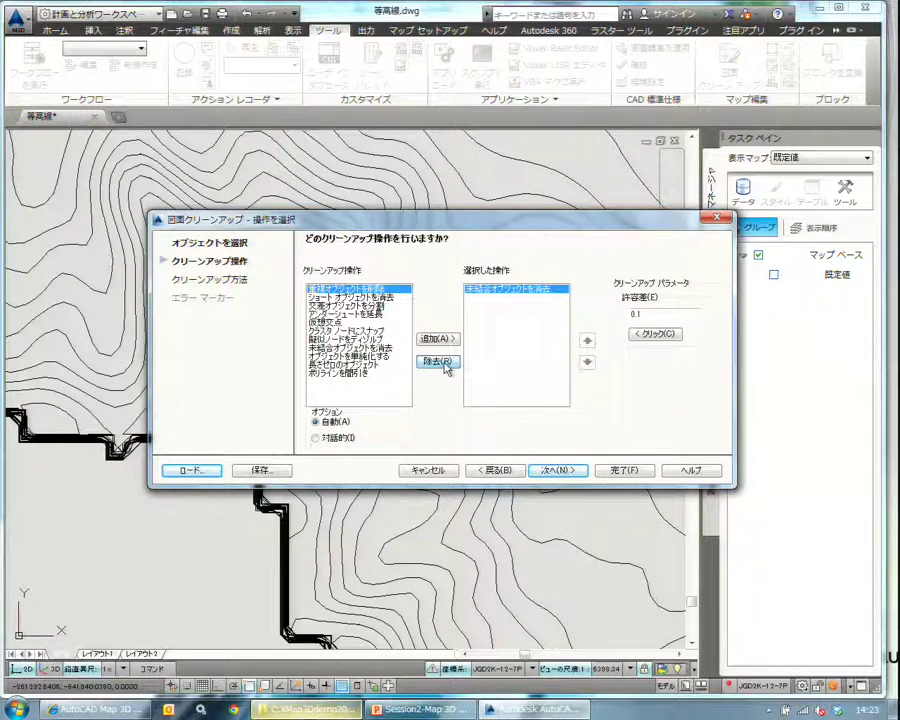
{"action": "left_click", "coordinate": [566, 472]}
{"action": "left_click_drag", "start_coordinate": [438, 217], "coordinate": [401, 169]}
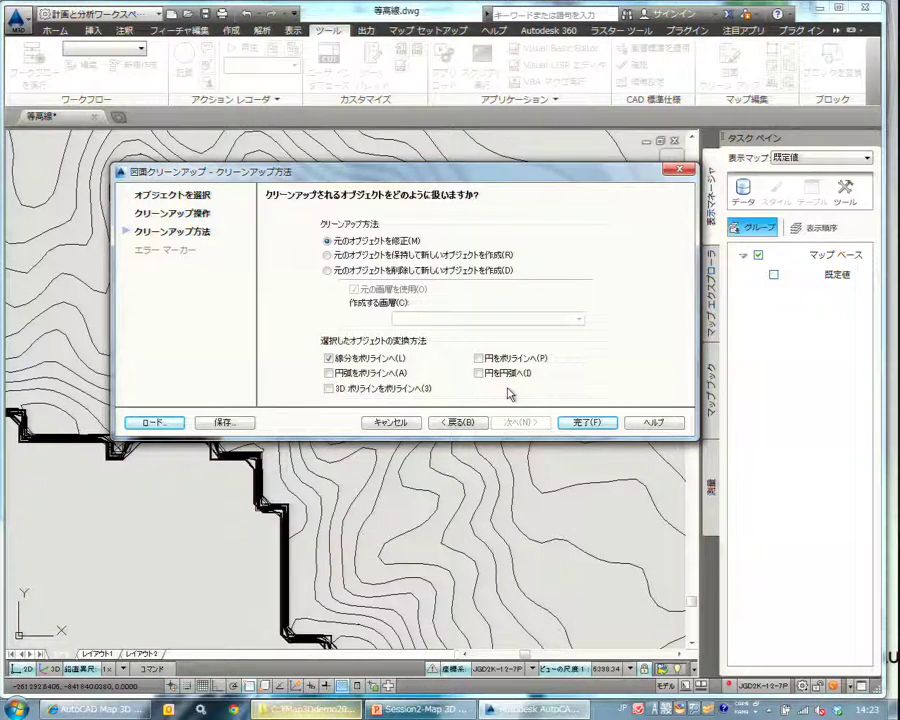
Return to the operations, add 擬似ノードをディゾルブ (dissolve pseudo nodes), and run the cleanup so that it modifies the original objects.
{"action": "left_click", "coordinate": [457, 424]}
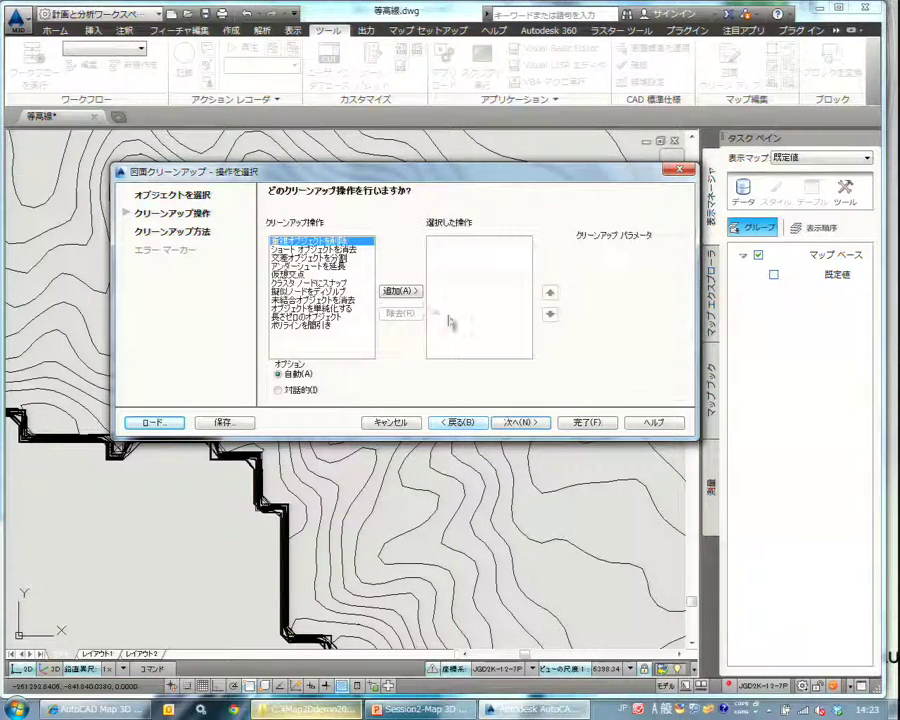
{"action": "left_click", "coordinate": [330, 291]}
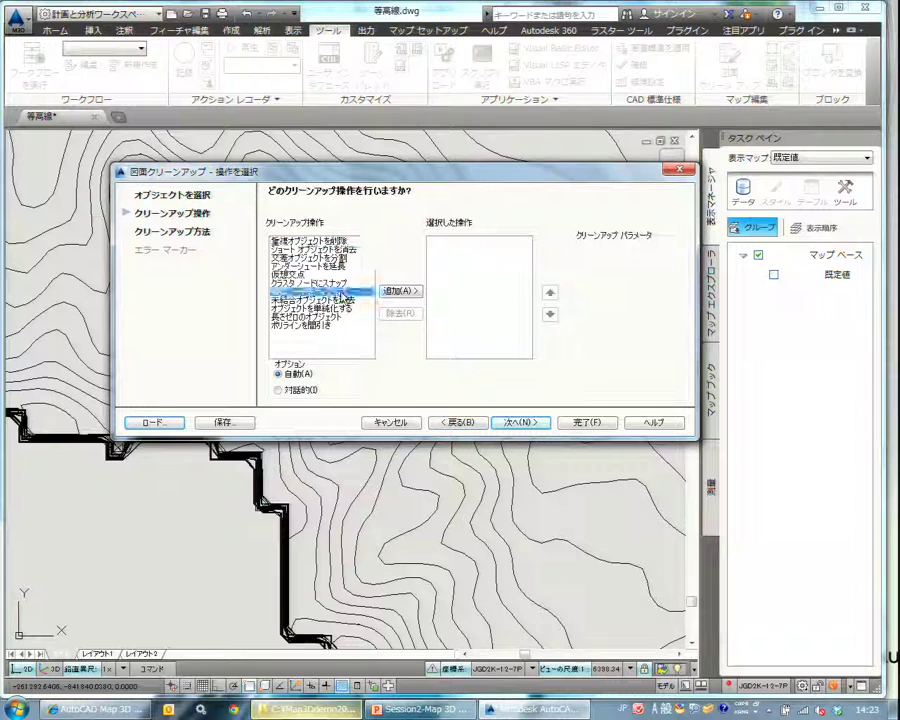
{"action": "left_click", "coordinate": [406, 294]}
{"action": "left_click", "coordinate": [520, 422]}
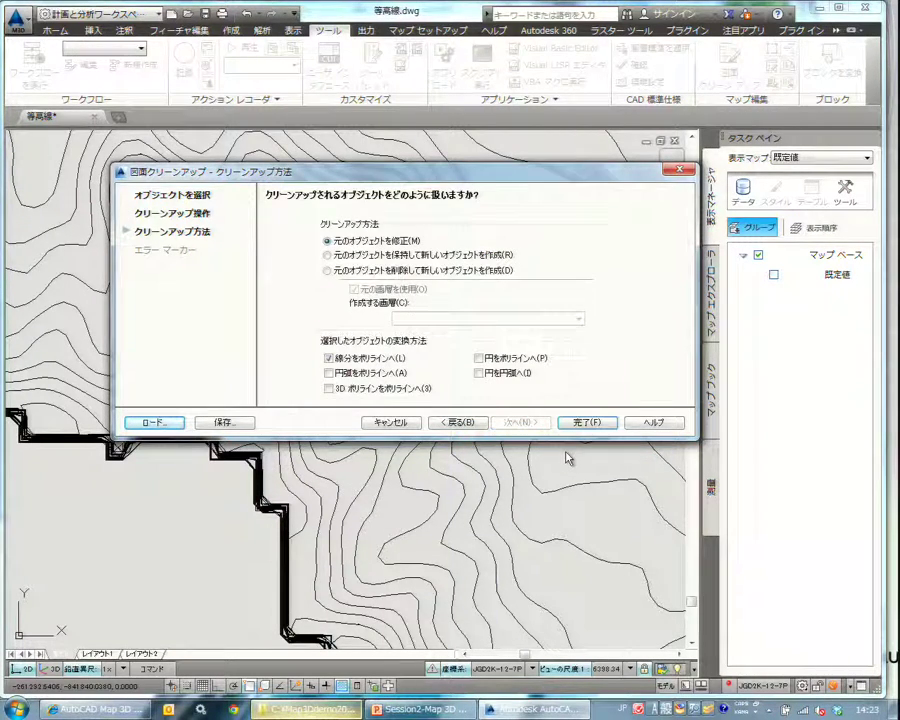
{"action": "left_click", "coordinate": [582, 424]}
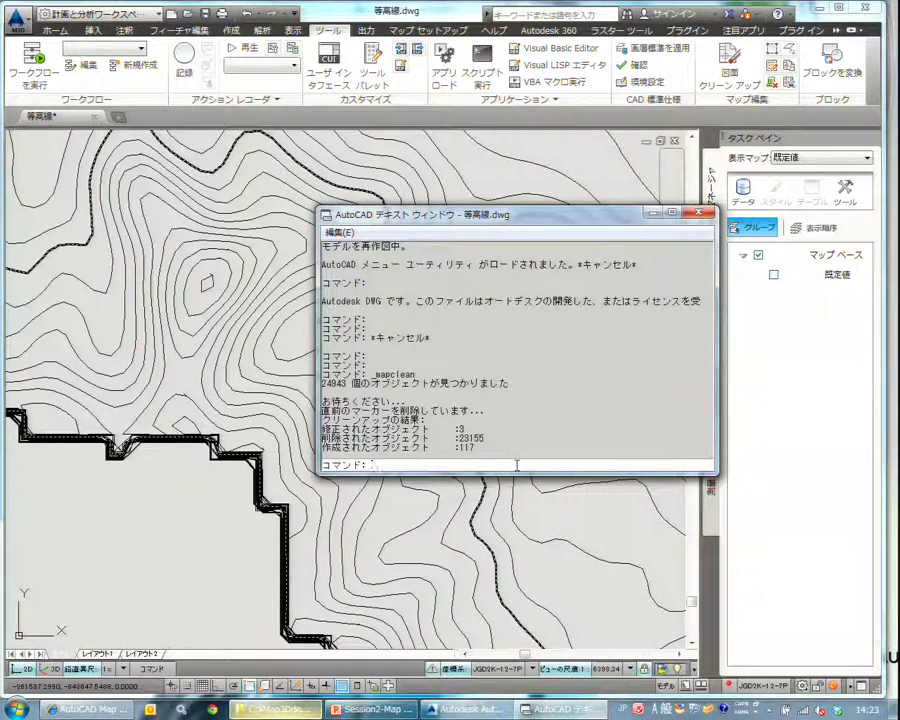
Check that the cleaned contour selects as one connected line, clear the selection, and close 等高線.dwg without saving.
{"action": "left_click", "coordinate": [364, 122]}
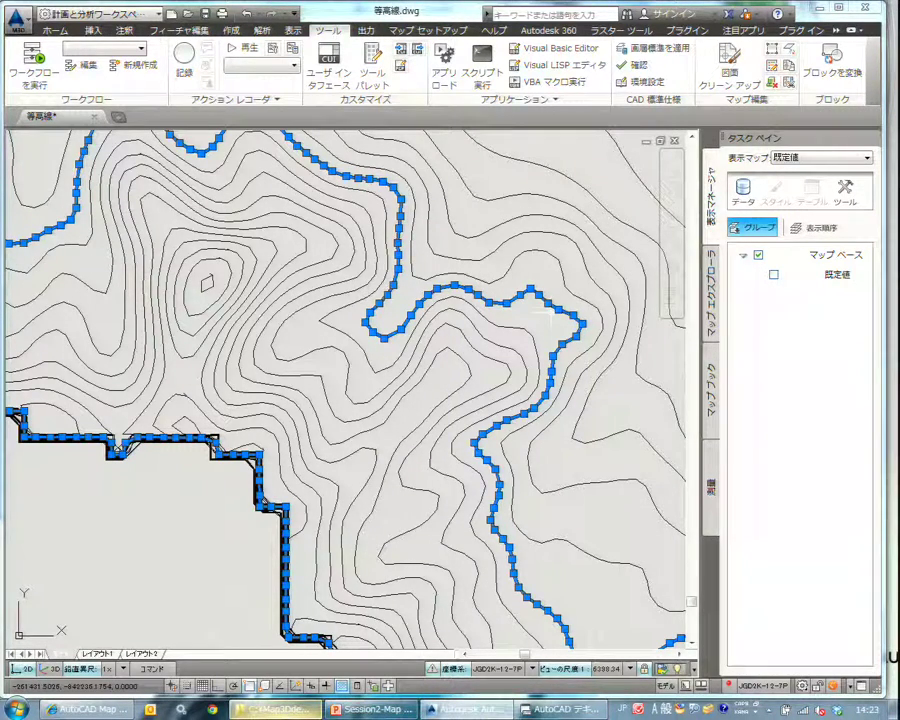
{"action": "key", "text": "Escape"}
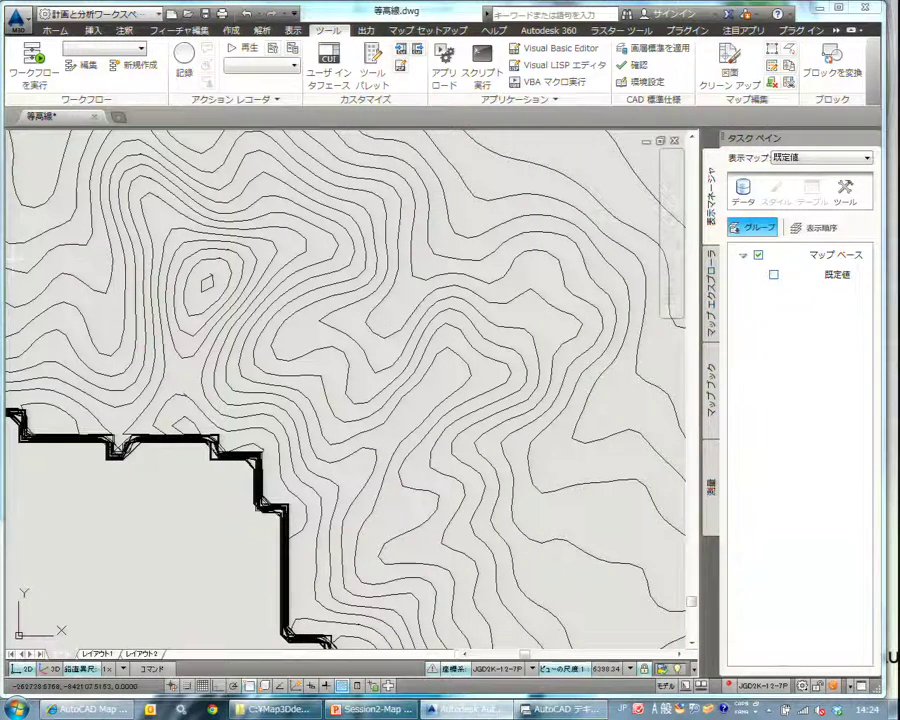
{"action": "left_click", "coordinate": [95, 117]}
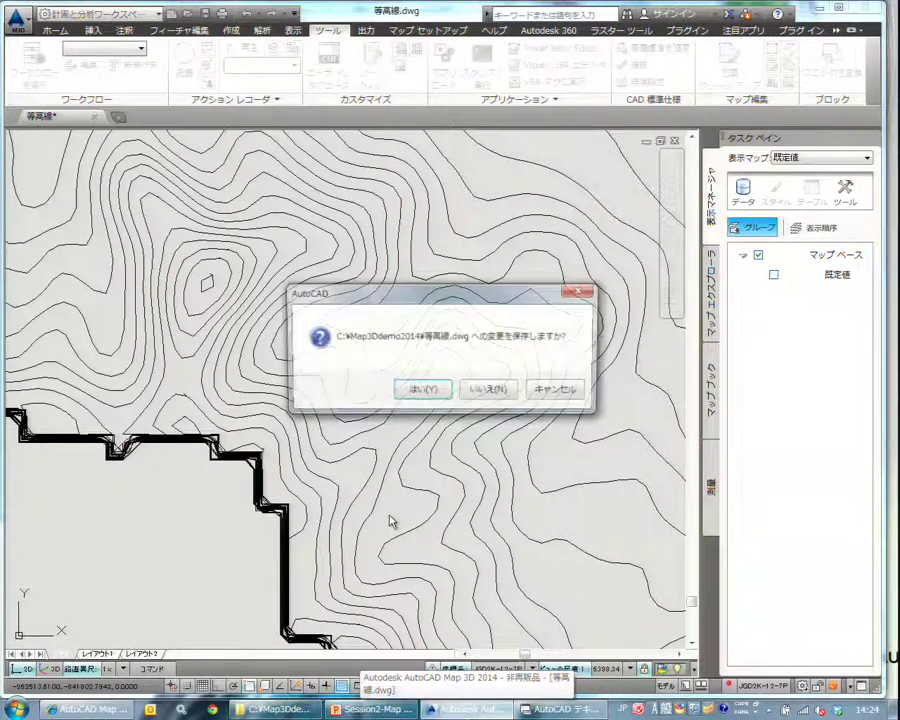
{"action": "left_click", "coordinate": [481, 390]}
Switch to the PowerPoint presentation and start the slide show from the current クリーンアップ slide.
{"action": "left_click", "coordinate": [415, 709]}
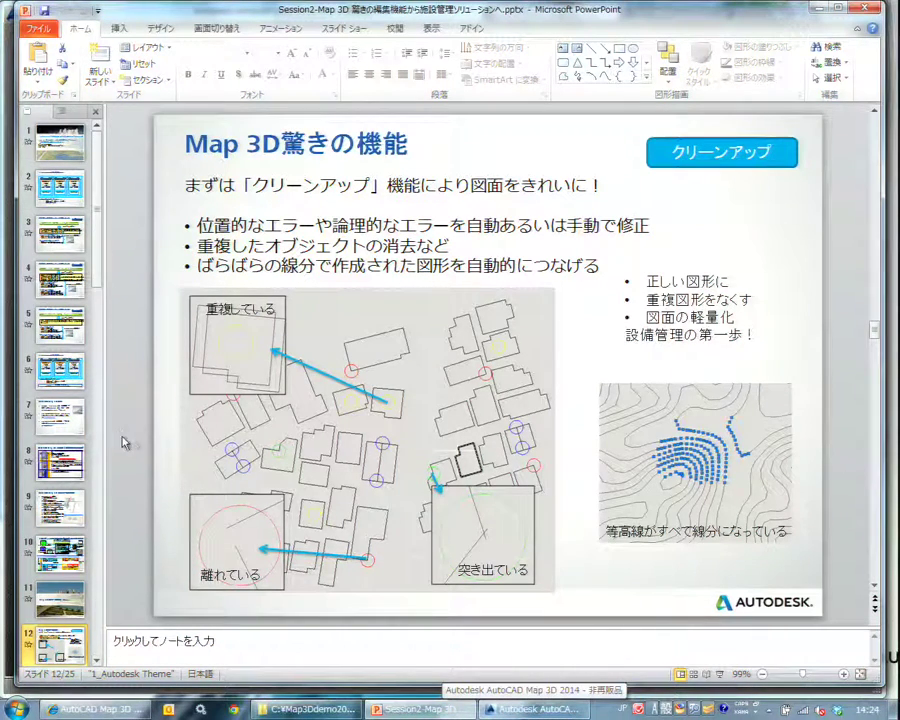
{"action": "key", "text": "shift+F5"}
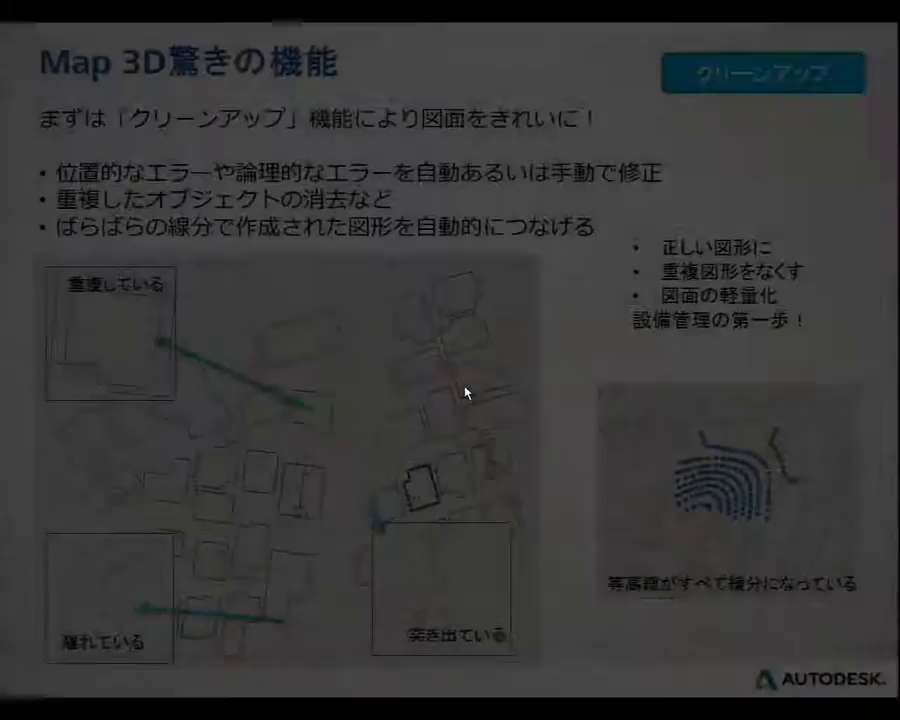
Advance to the トリム slide, end the slide show, and open 境界トリム.dwg from the Map3Ddemo2014 folder in AutoCAD Map 3D.
{"action": "left_click", "coordinate": [466, 392]}
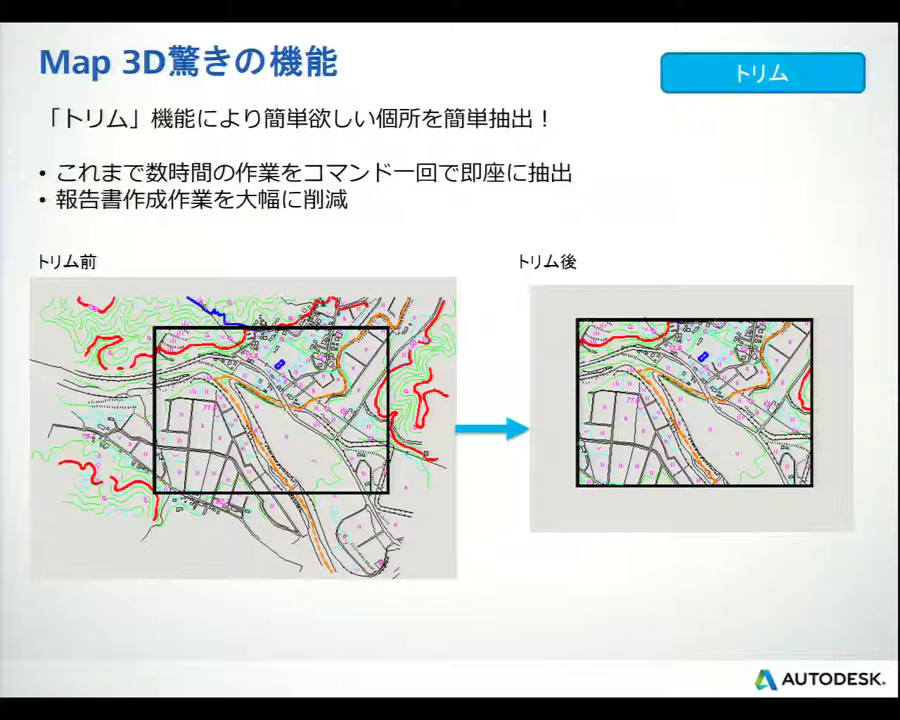
{"action": "key", "text": "Escape"}
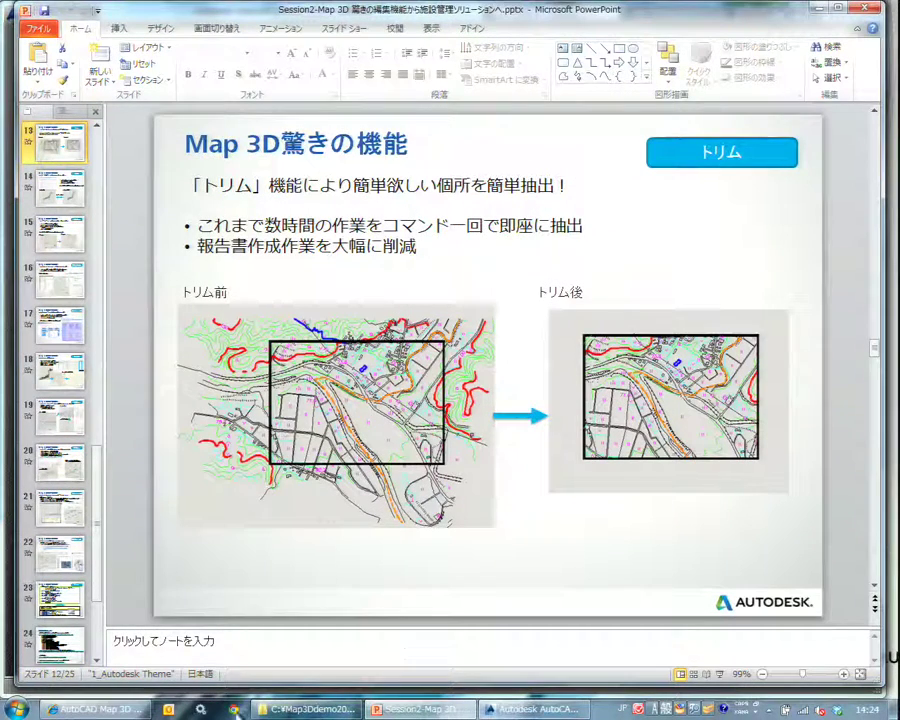
{"action": "key", "text": "alt+Tab"}
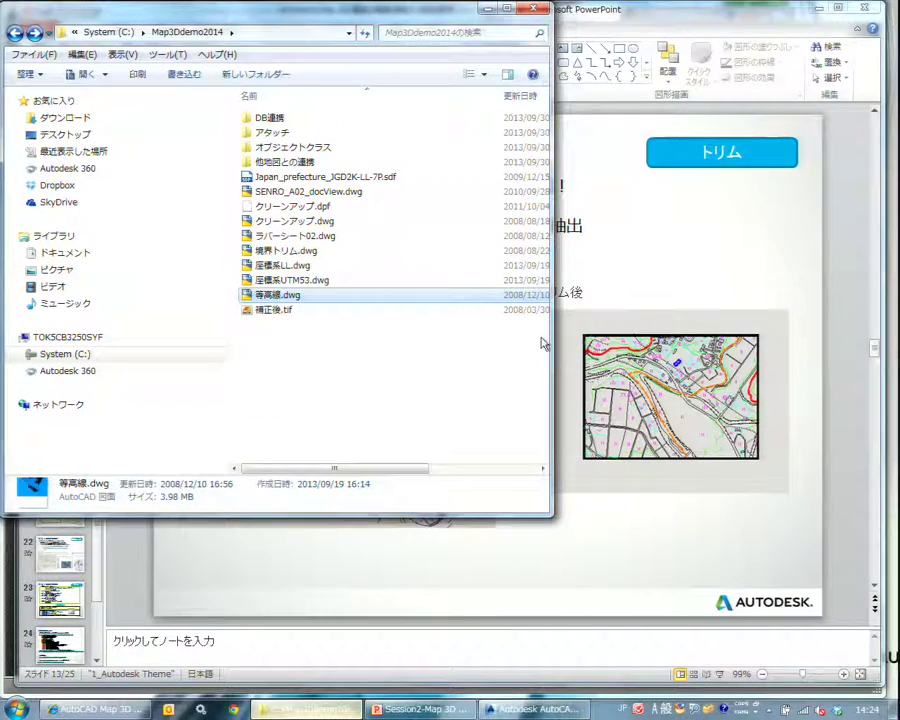
{"action": "double_click", "coordinate": [330, 250]}
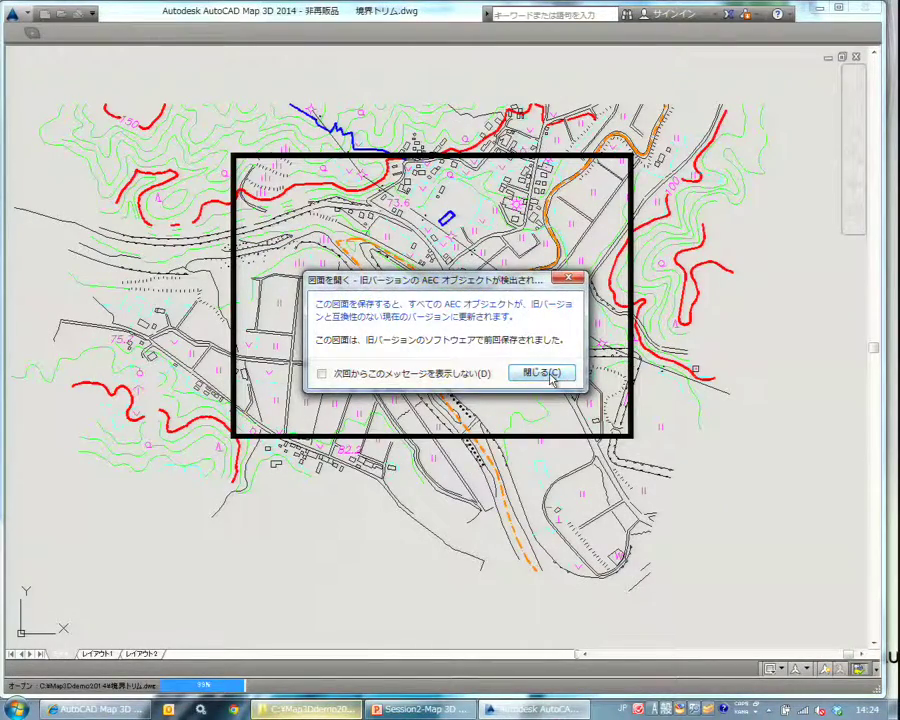
{"action": "left_click", "coordinate": [548, 374]}
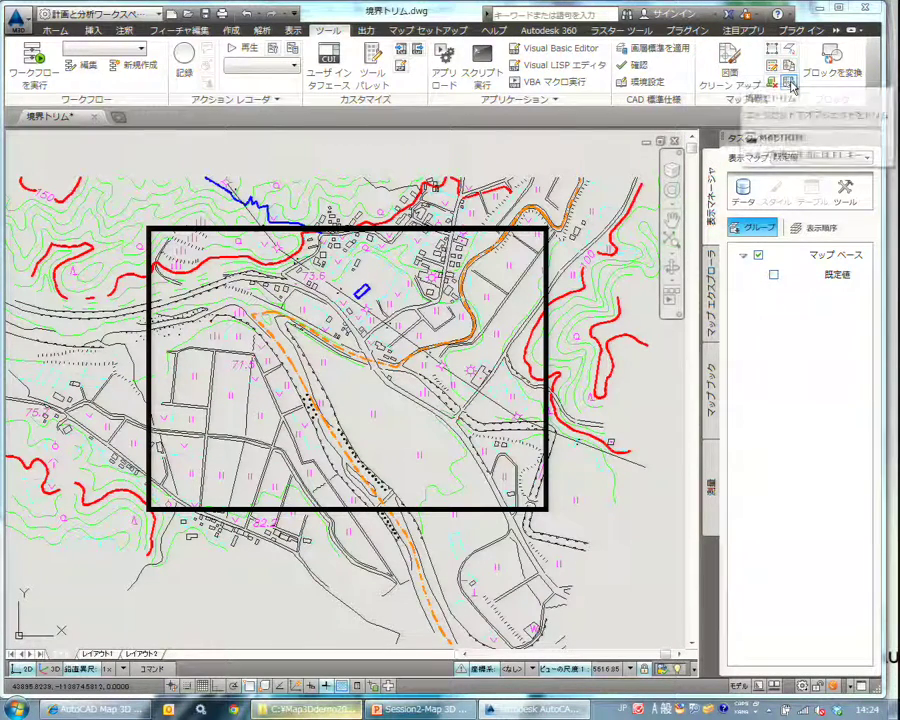
Trim everything outside the thick black rectangle, selecting it as the boundary, with automatic object selection and 境界の外側をトリム (trim outside the boundary).
{"action": "left_click", "coordinate": [791, 85]}
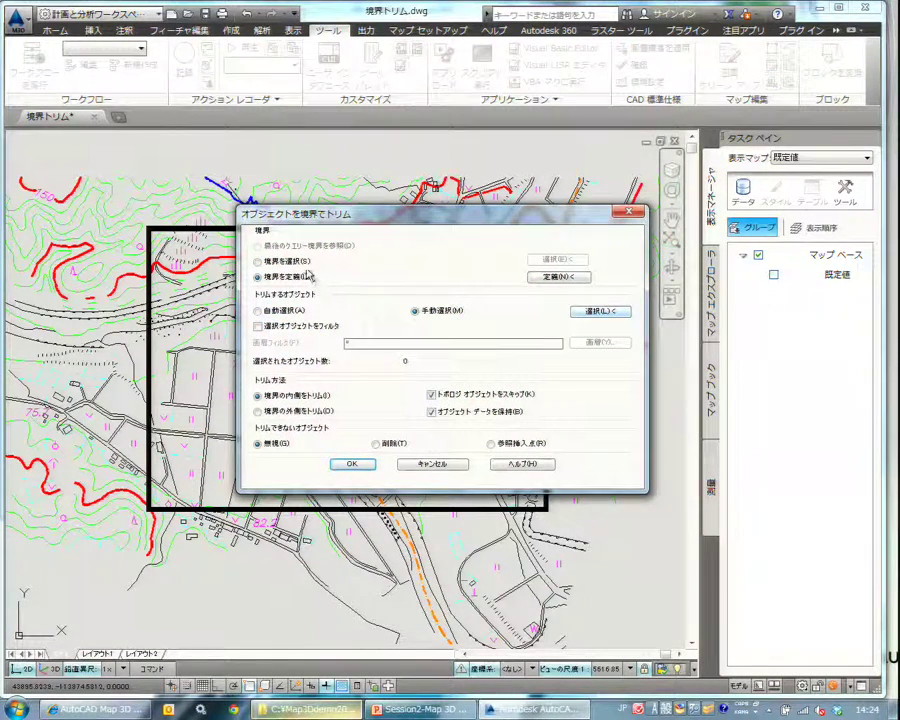
{"action": "left_click", "coordinate": [559, 276]}
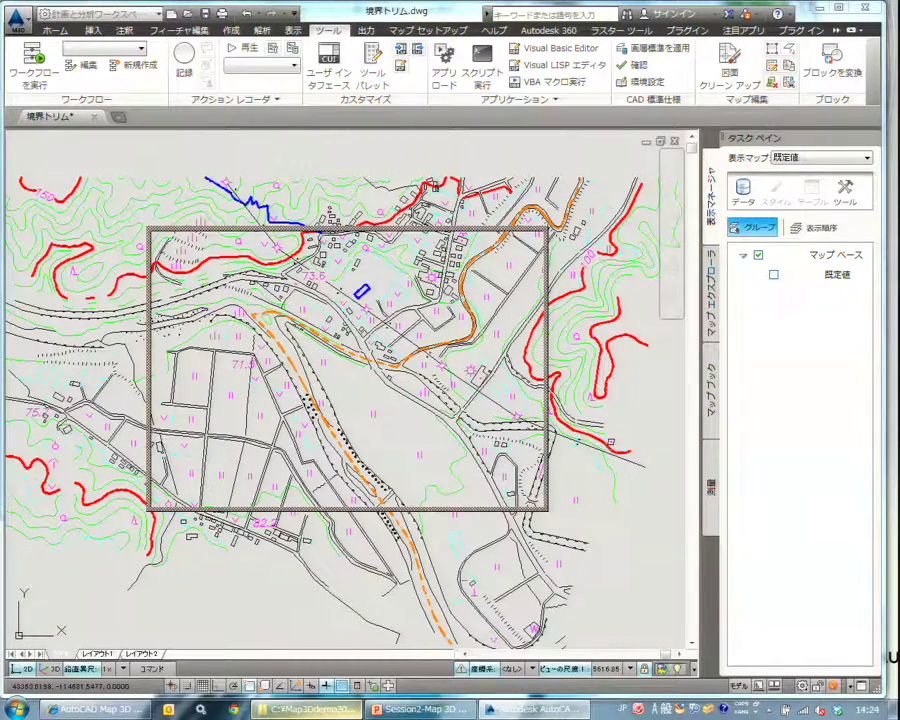
{"action": "left_click", "coordinate": [547, 400]}
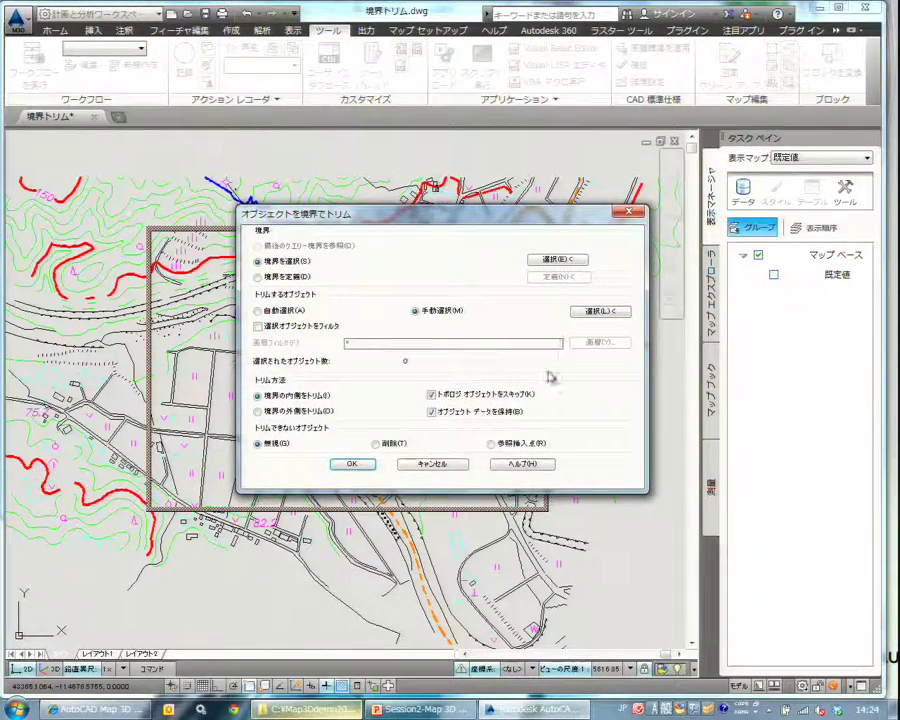
{"action": "left_click", "coordinate": [310, 410]}
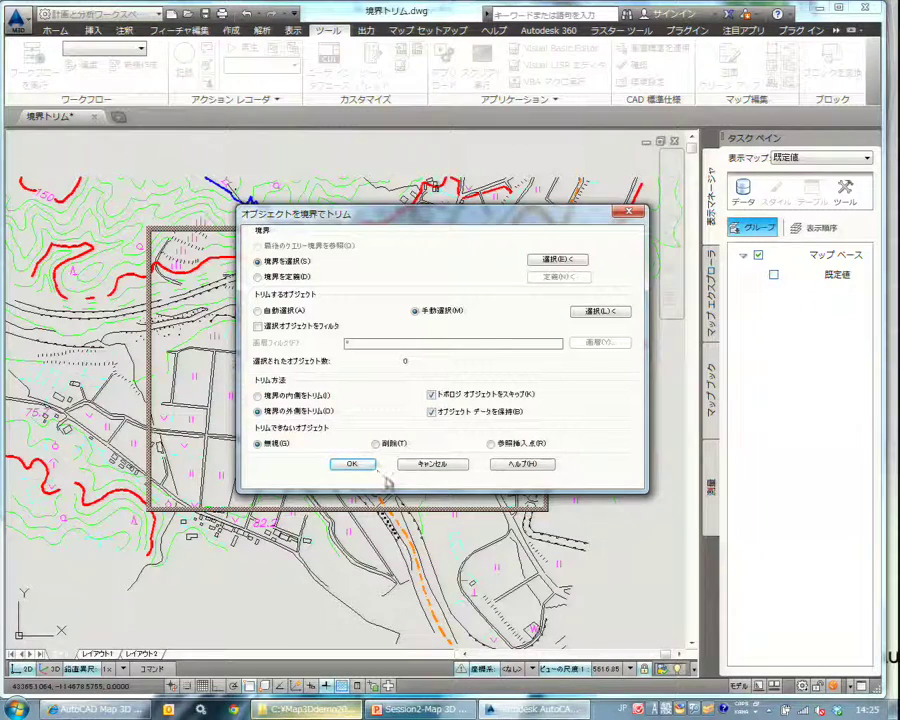
{"action": "left_click", "coordinate": [362, 466]}
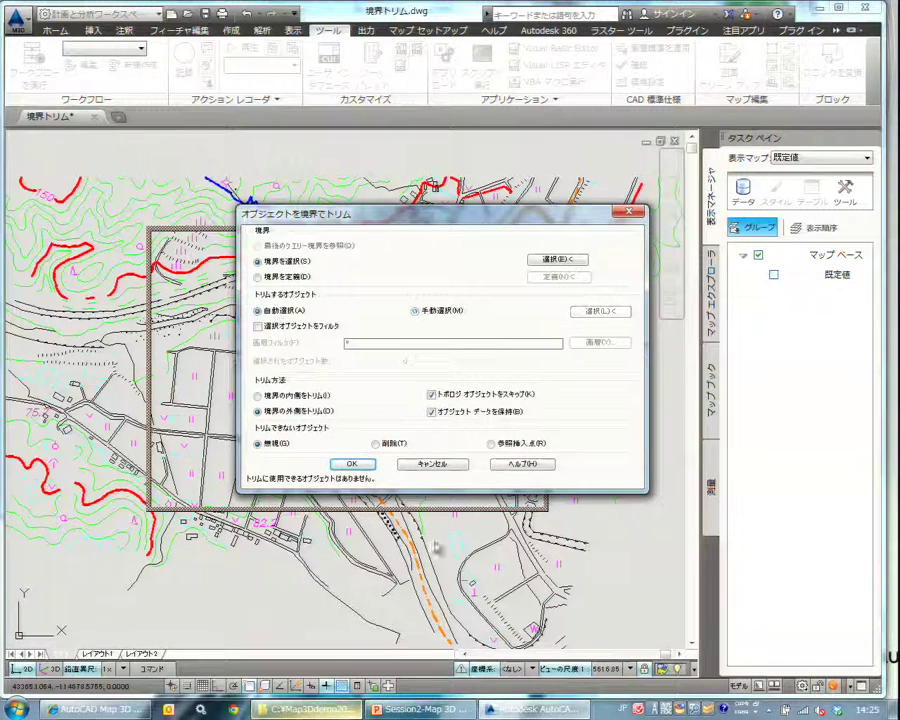
{"action": "left_click", "coordinate": [350, 463]}
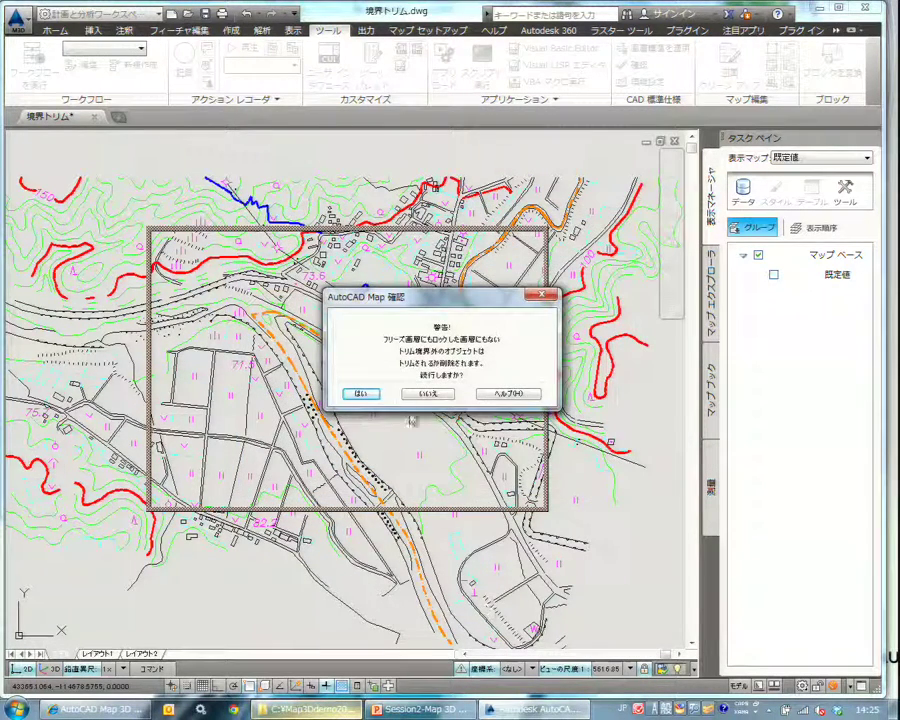
{"action": "left_click", "coordinate": [362, 393]}
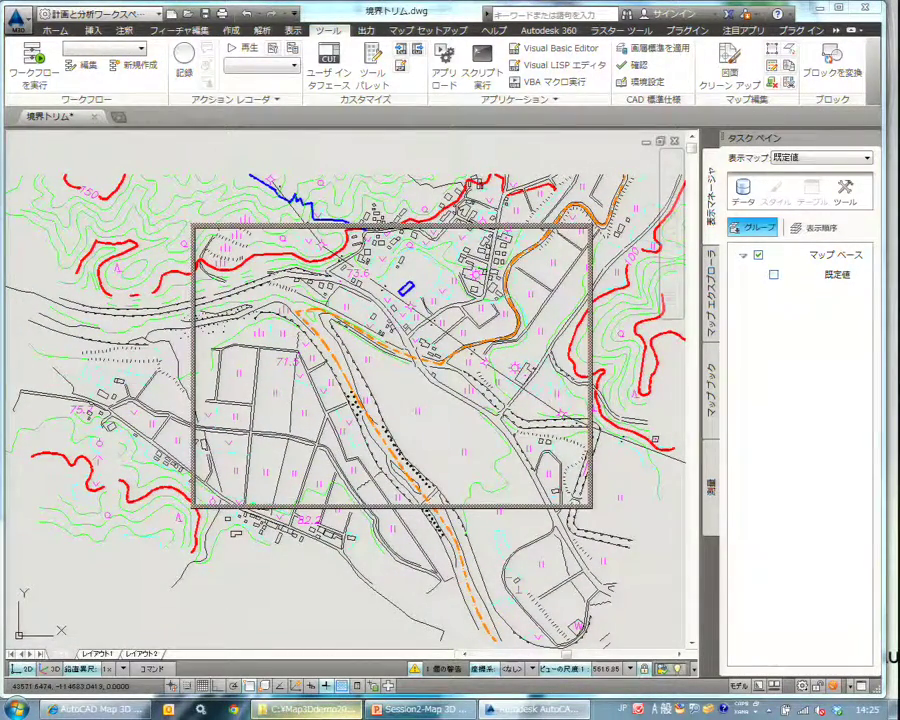
Define an irregular boundary around the diagonal orange dashed road and trim all automatically selected objects outside it.
{"action": "left_click", "coordinate": [791, 86]}
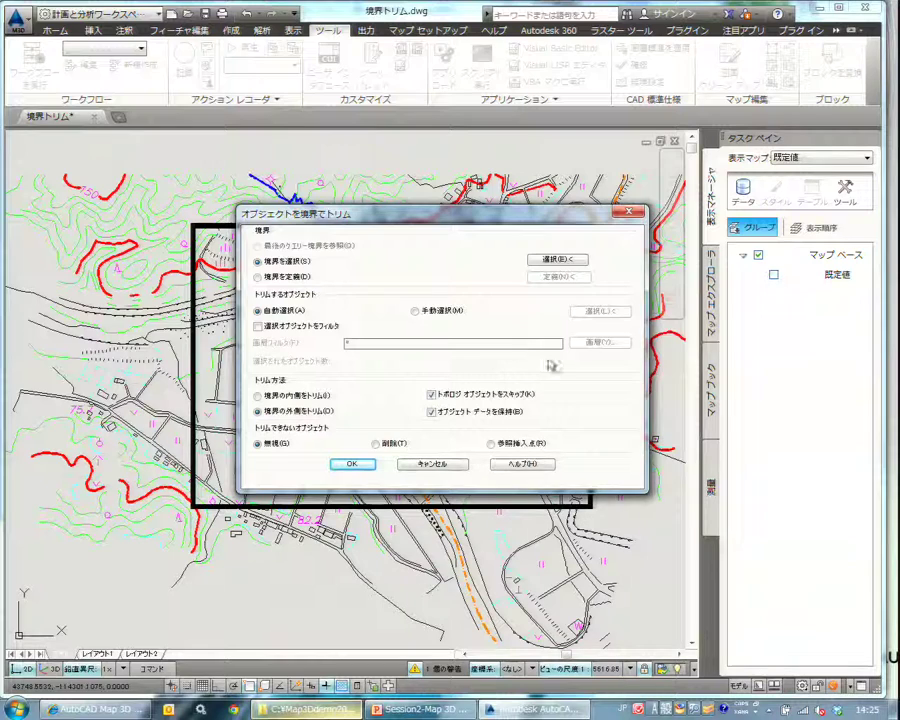
{"action": "left_click", "coordinate": [288, 277]}
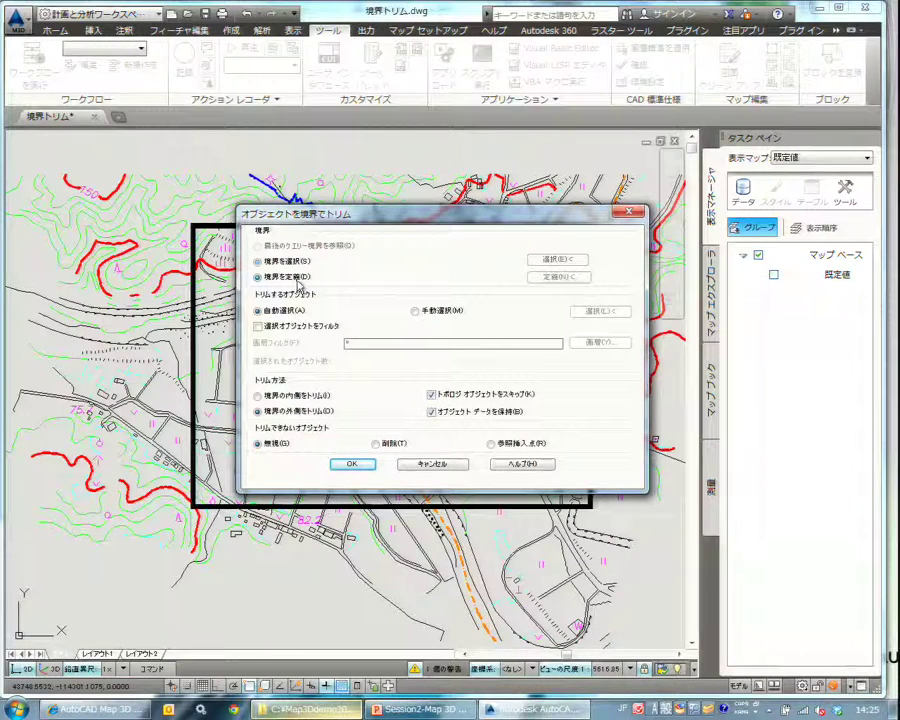
{"action": "left_click", "coordinate": [557, 277]}
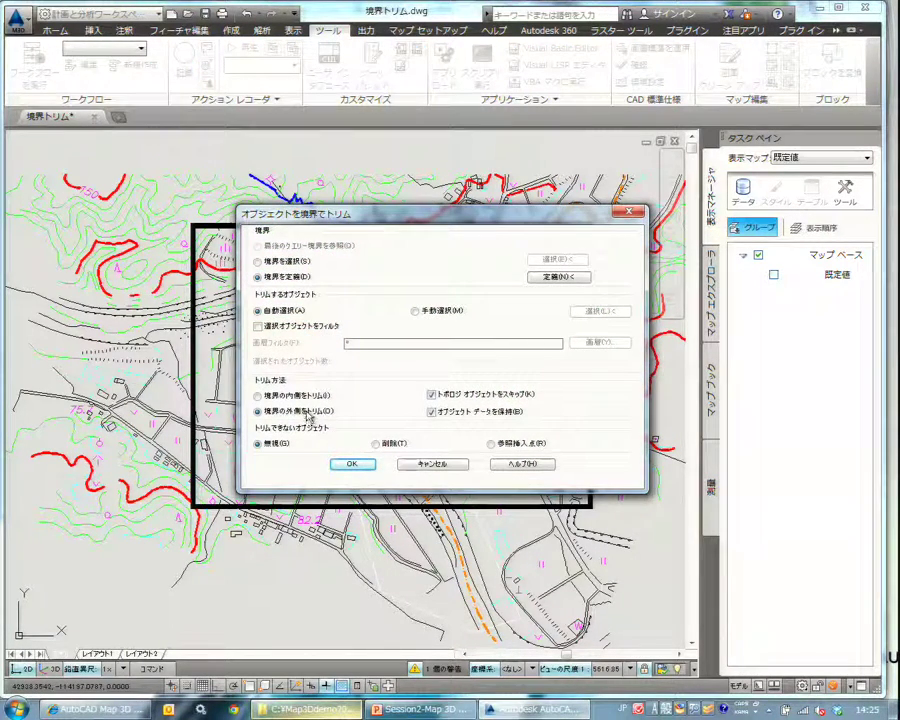
{"action": "left_click", "coordinate": [358, 466]}
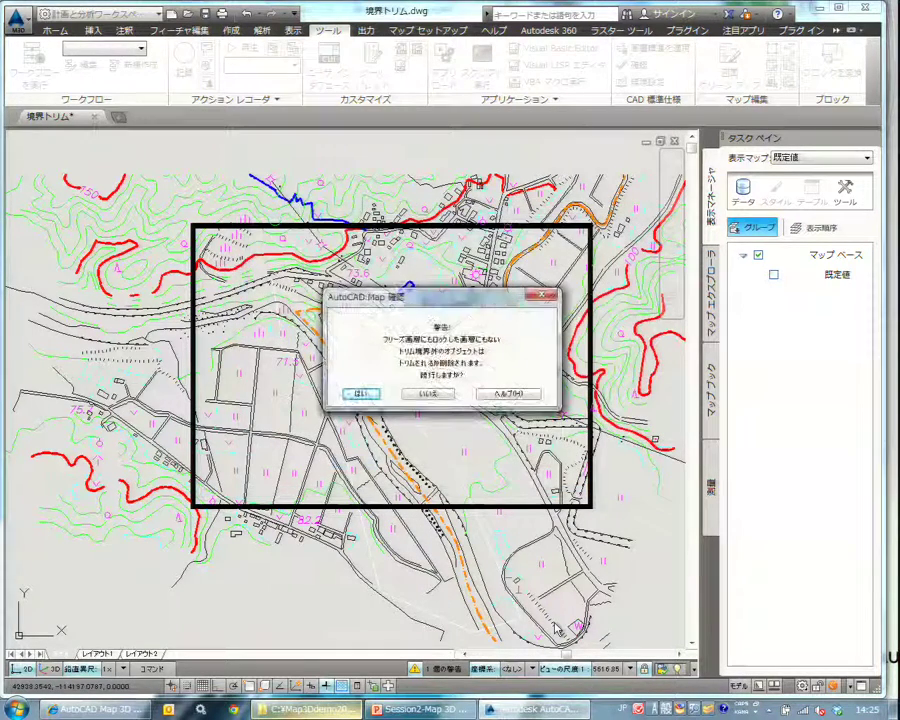
{"action": "left_click", "coordinate": [364, 394]}
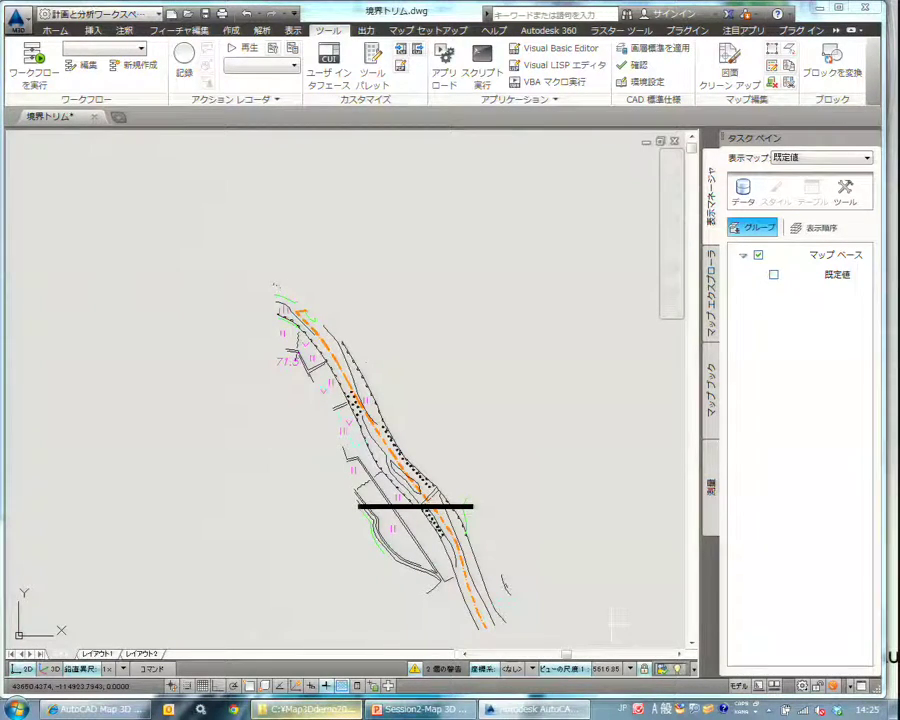
Close 境界トリム.dwg without saving, switch to PowerPoint, and start the slide show from the 座標系 slide.
{"action": "left_click", "coordinate": [95, 116]}
{"action": "key", "text": "n"}
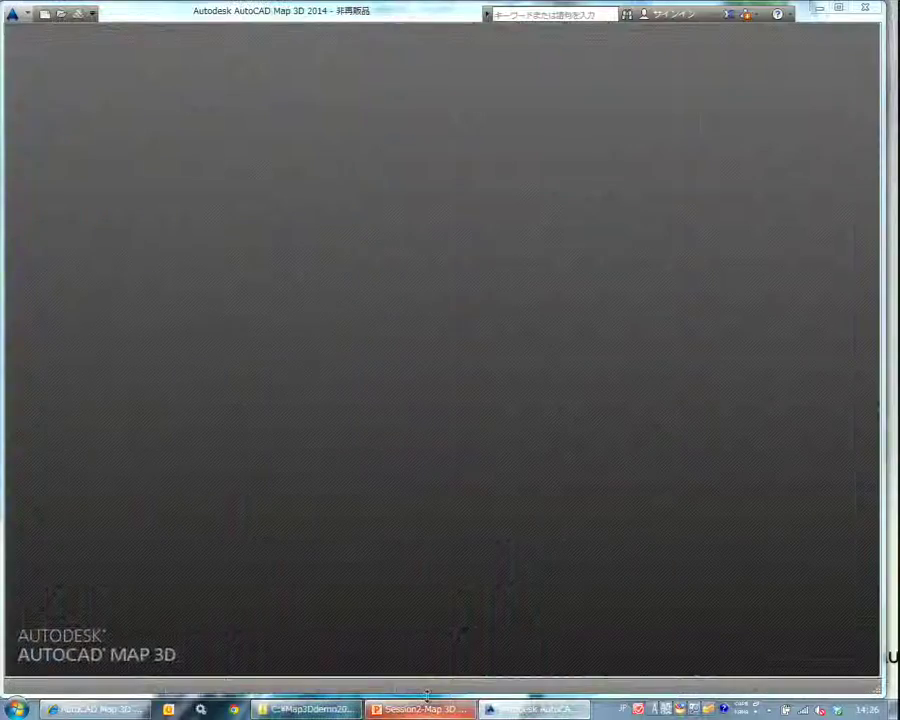
{"action": "key", "text": "alt+Tab"}
{"action": "key", "text": "Down"}
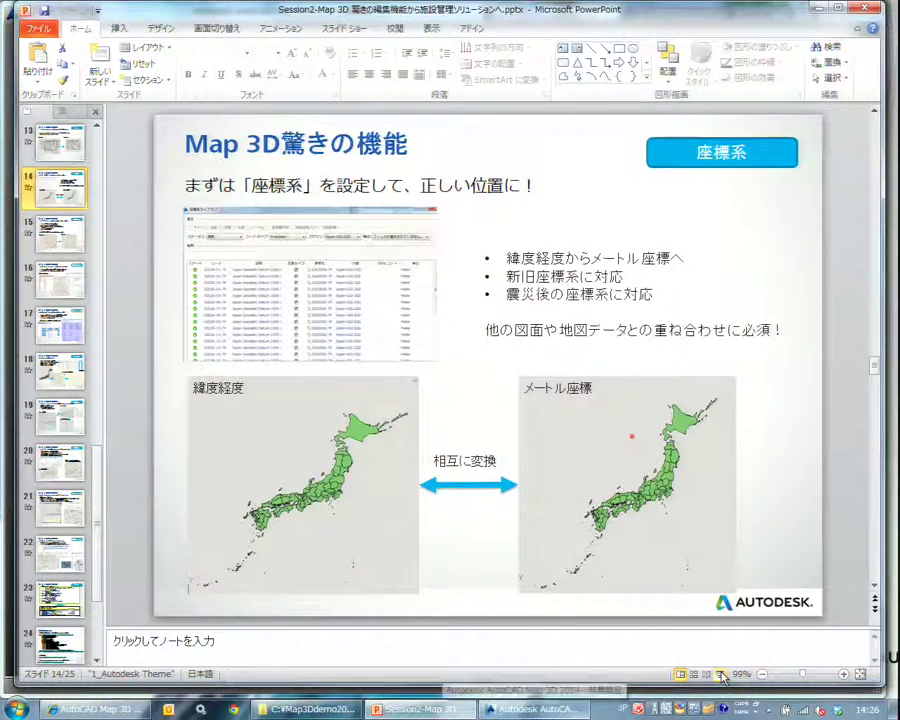
{"action": "left_click", "coordinate": [717, 675]}
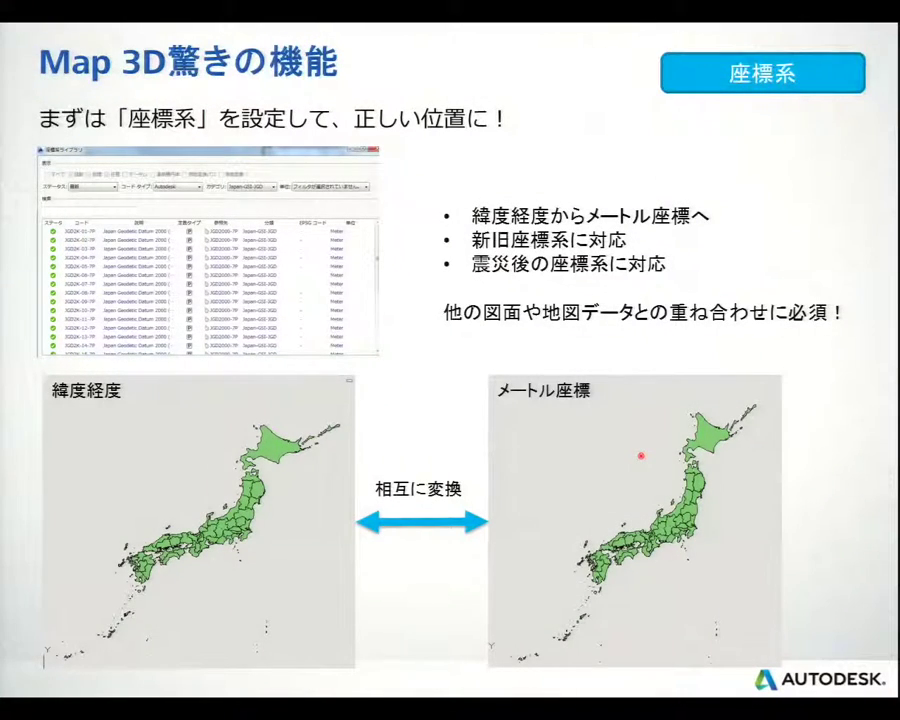